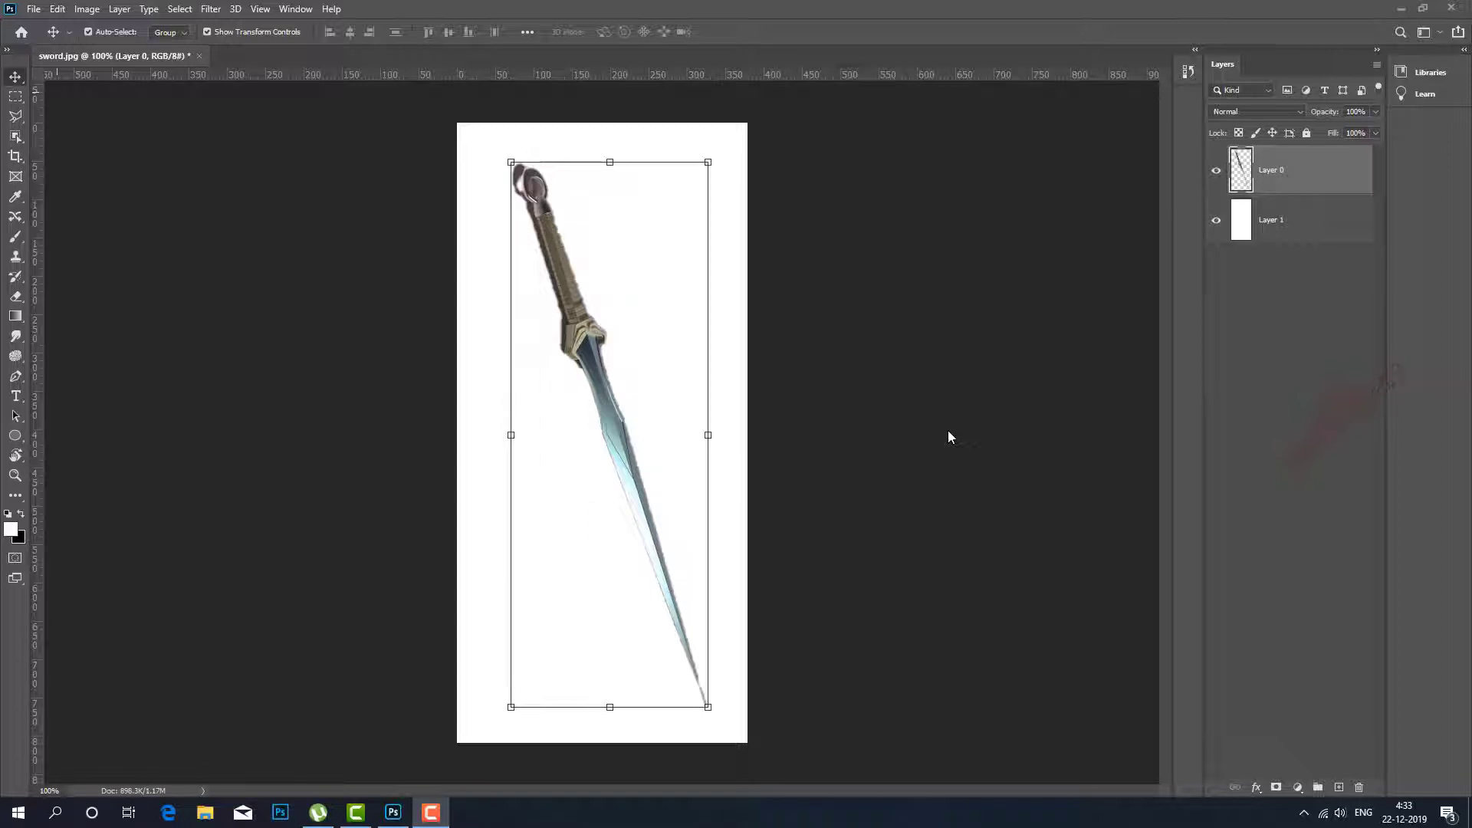
# Convert the sword layer, Layer 0, to a smart object and start Puppet Warp on it.
pyautogui.click(949, 437)
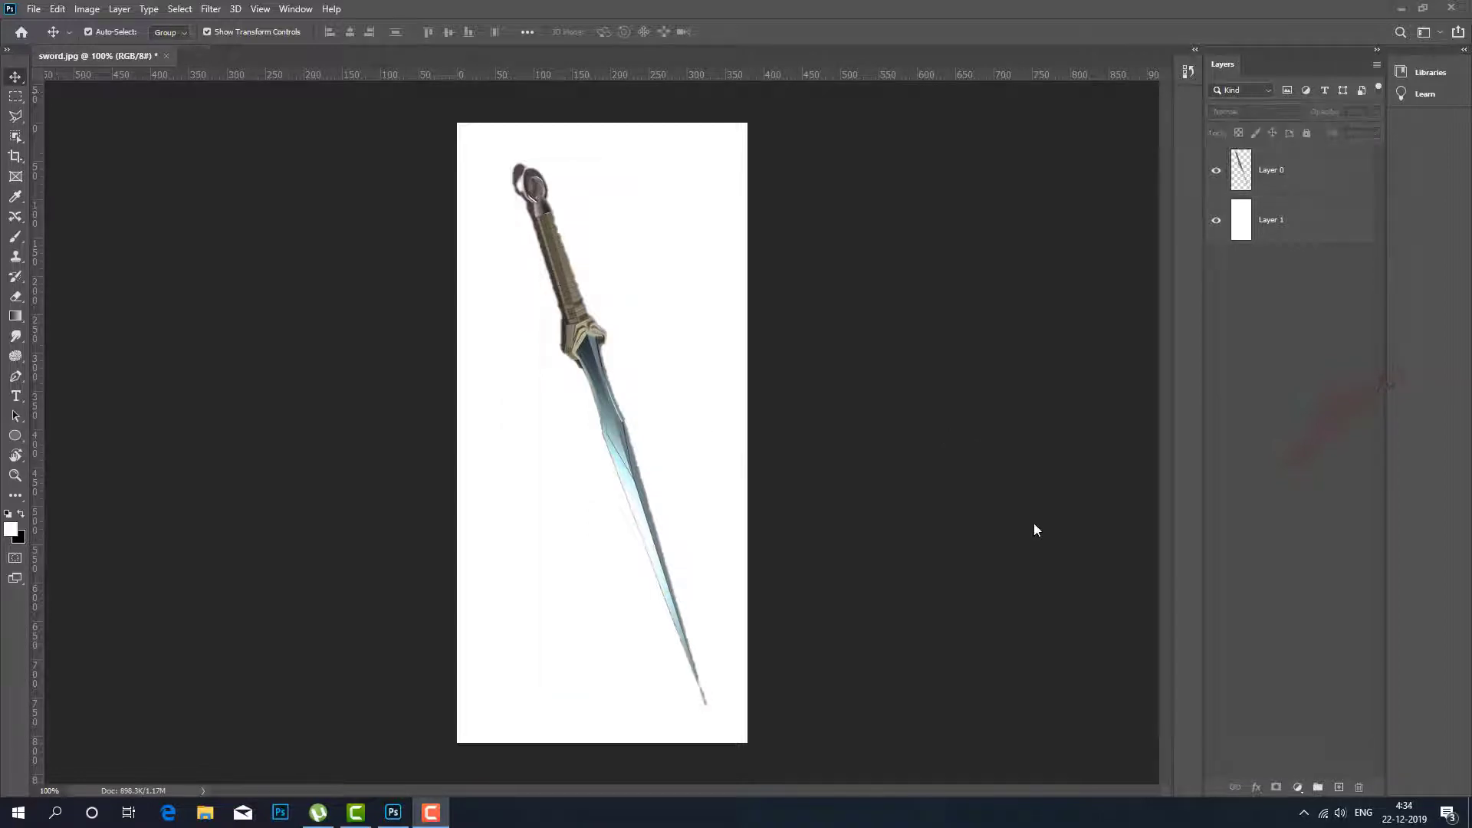
pyautogui.click(1311, 170)
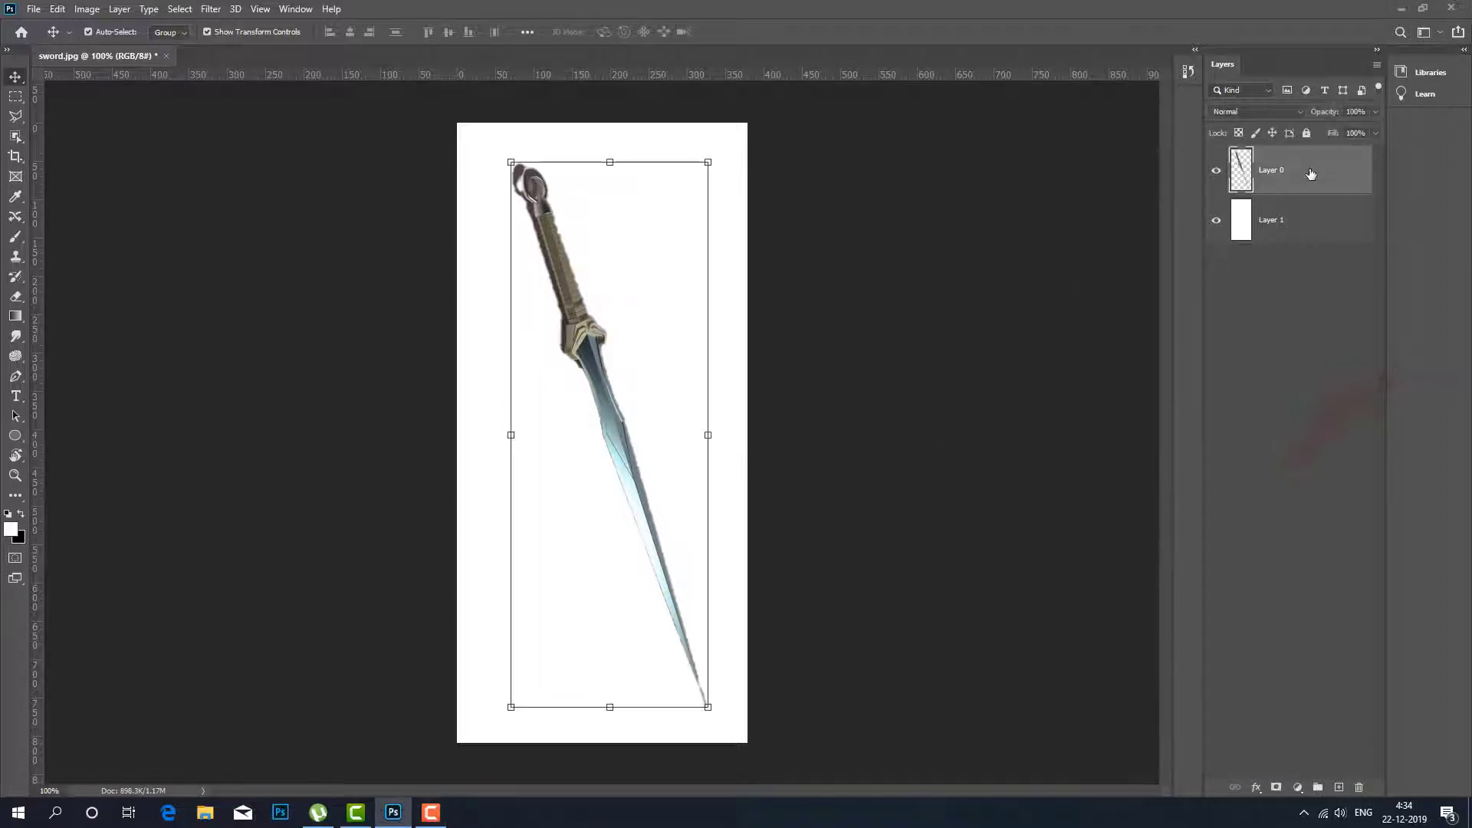
pyautogui.rightClick(1311, 174)
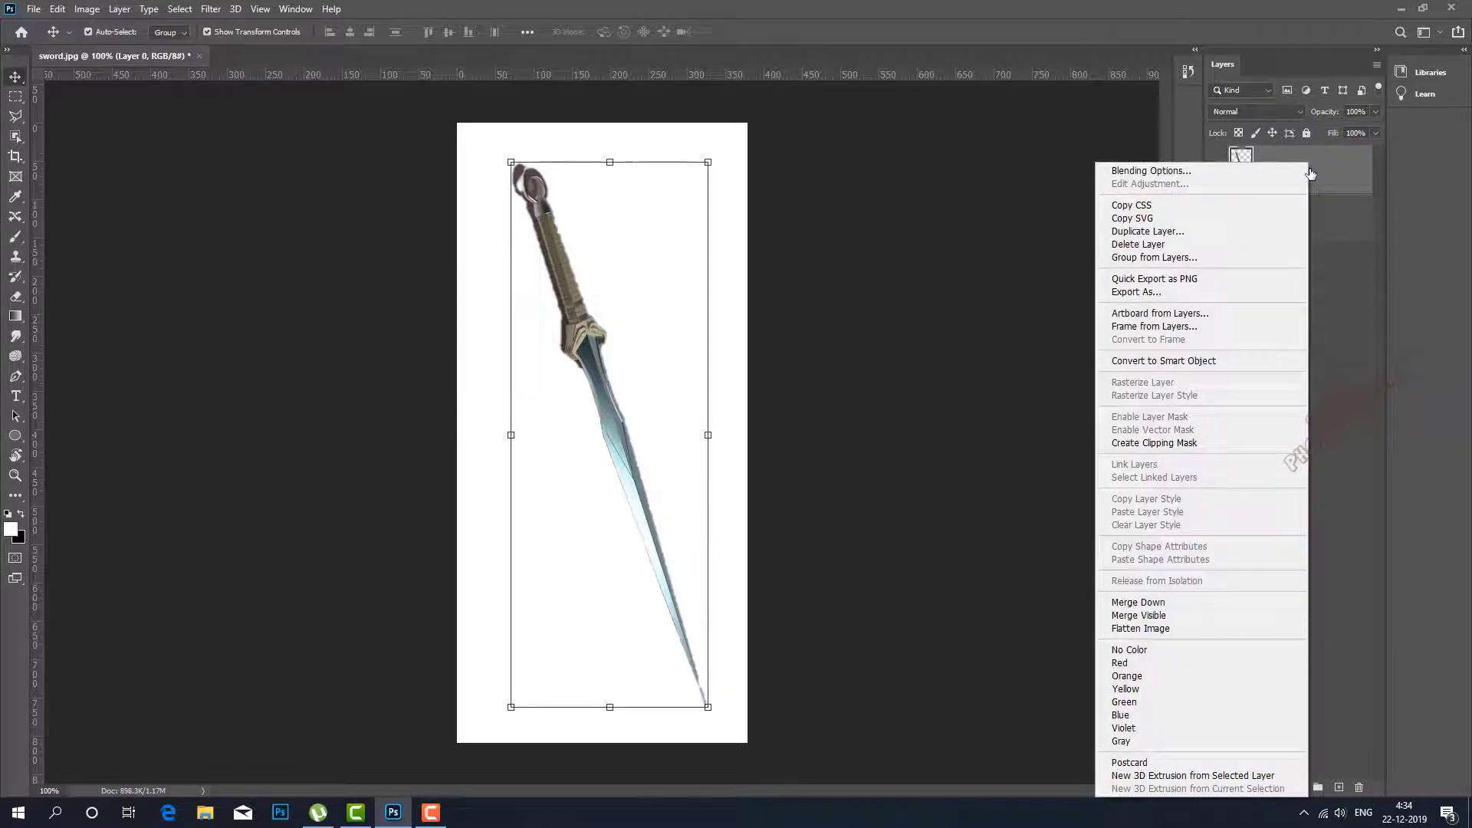
pyautogui.click(1250, 362)
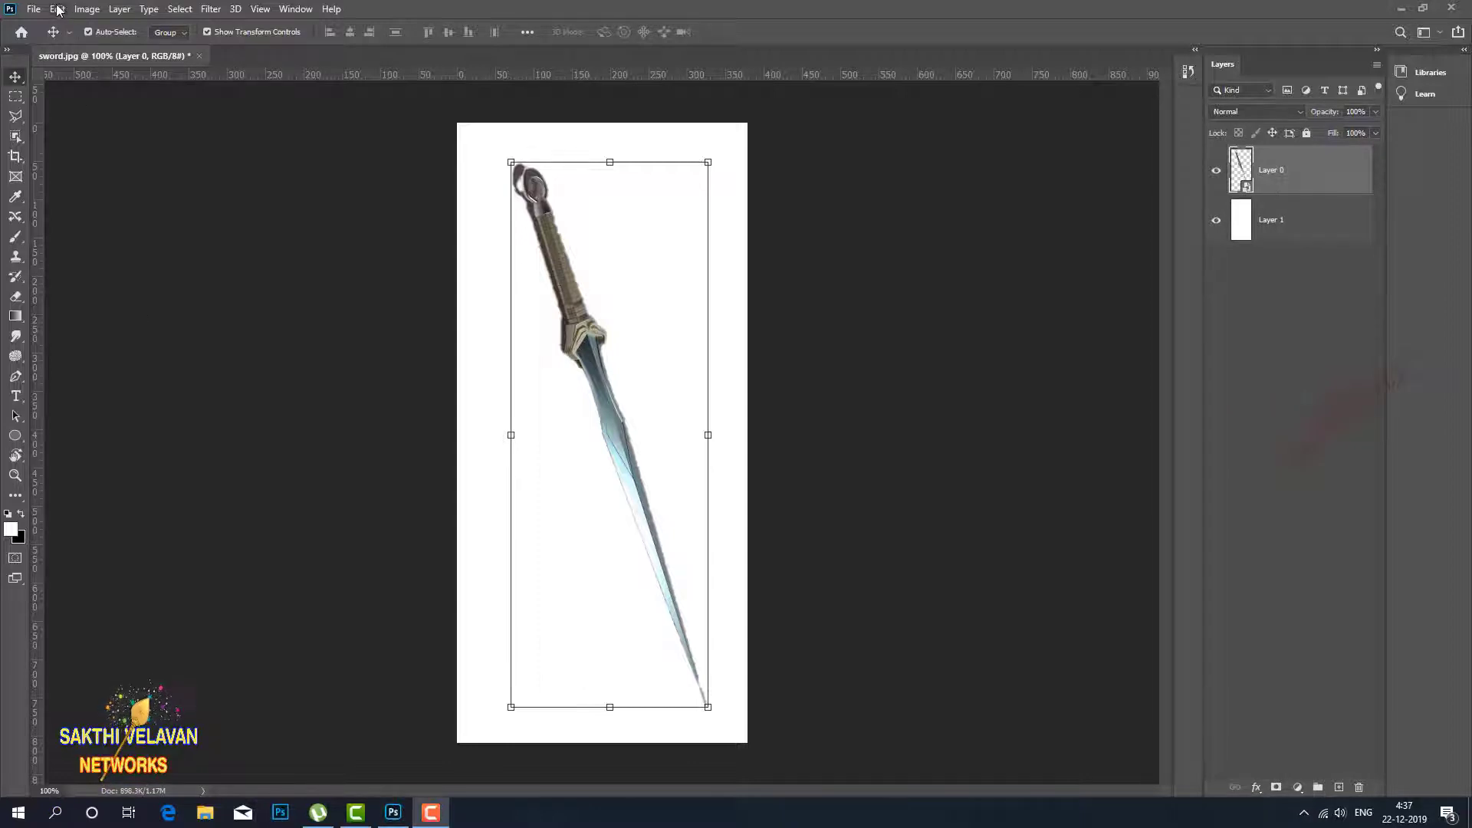
pyautogui.click(58, 9)
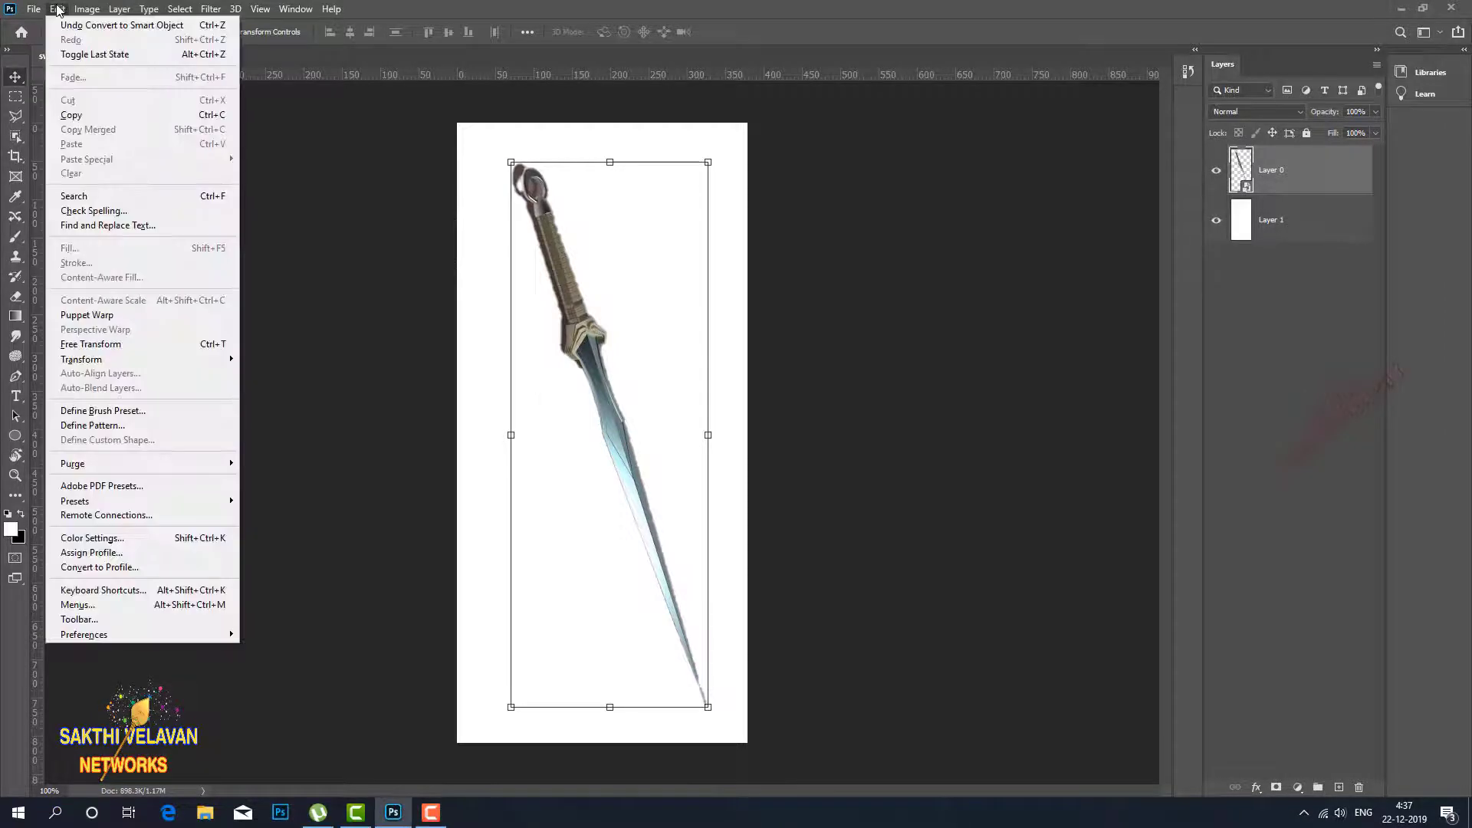
pyautogui.click(109, 322)
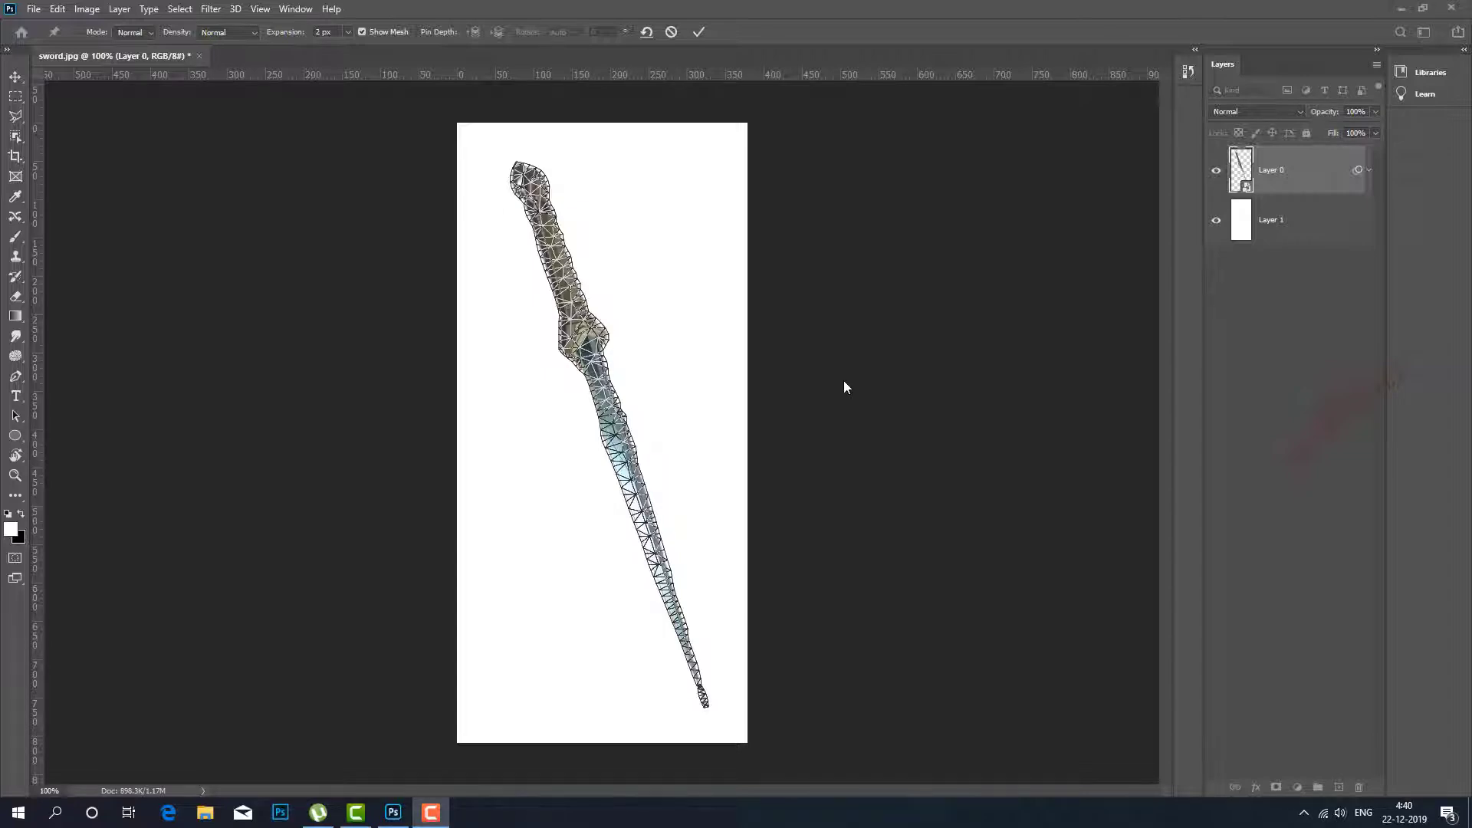
# Inspect the Puppet Warp mesh on the sword's blade and hilt up close, turning its display off and on again.
pyautogui.hotkey('ctrl', '+')
pyautogui.hotkey('ctrl', '+')
pyautogui.hotkey('ctrl', '+')
pyautogui.hotkey('ctrl', '+')
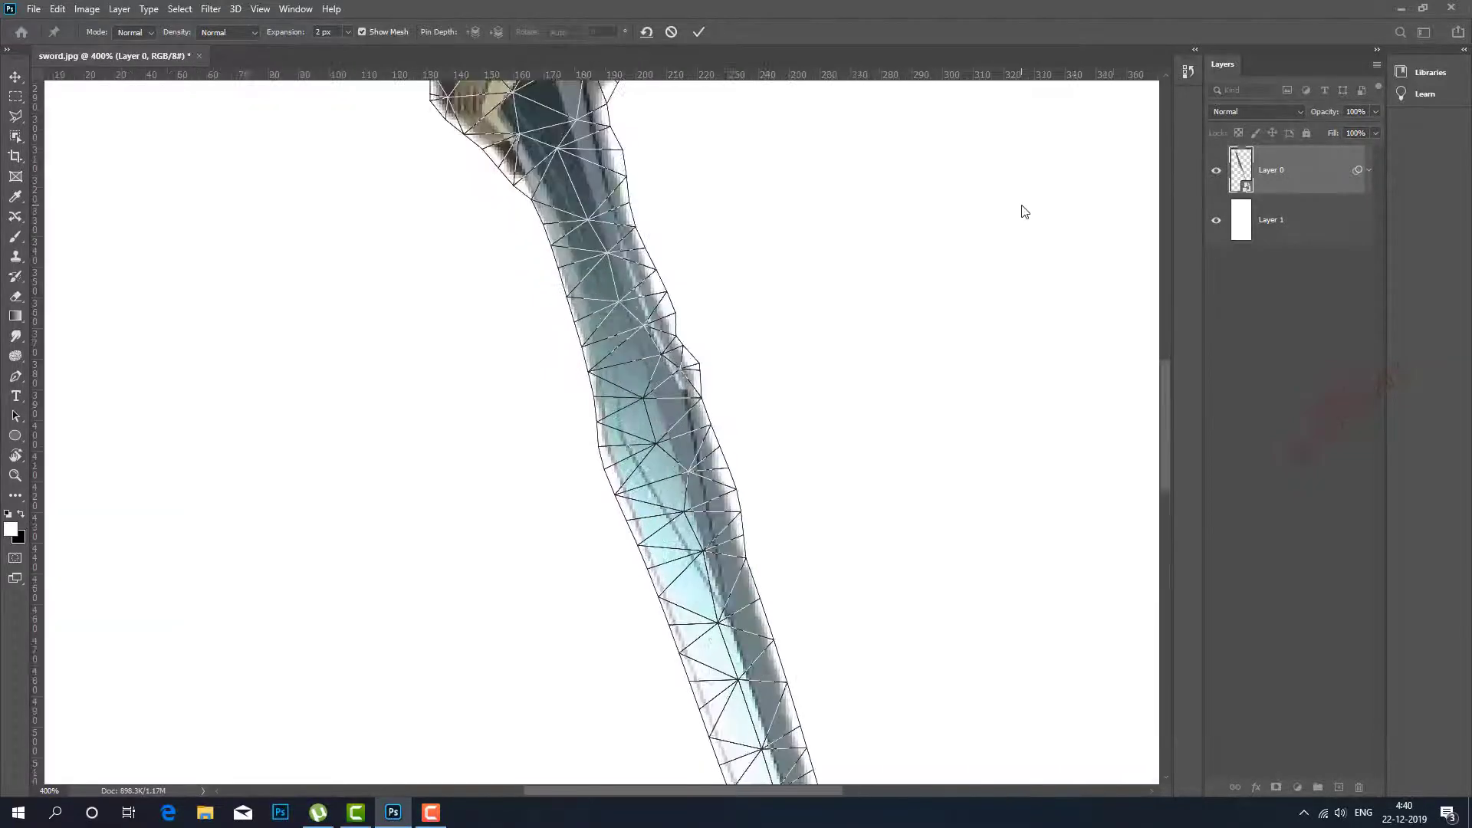
pyautogui.hotkey('ctrl', '-')
pyautogui.hotkey('ctrl', '-')
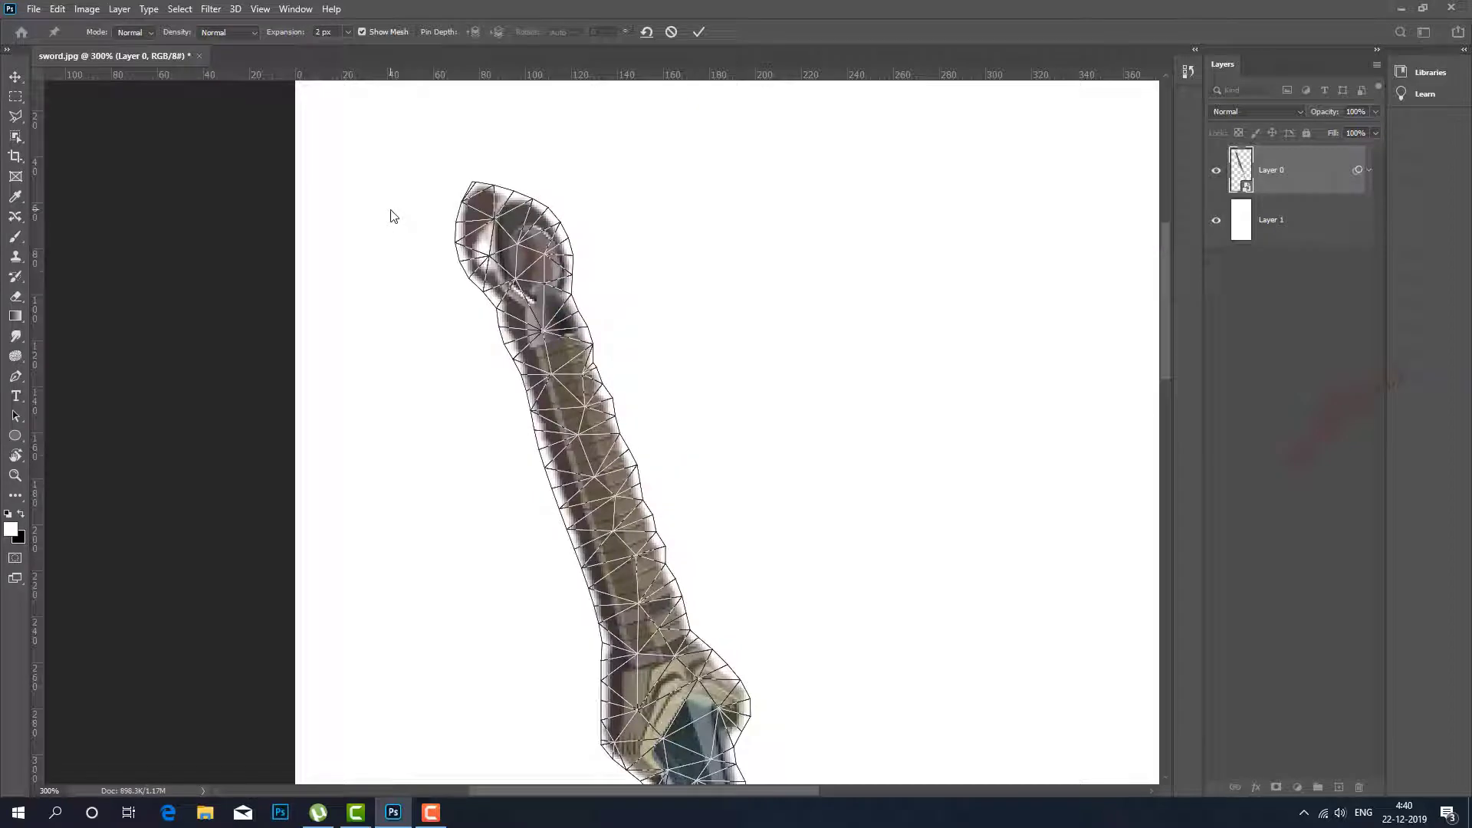
pyautogui.click(362, 31)
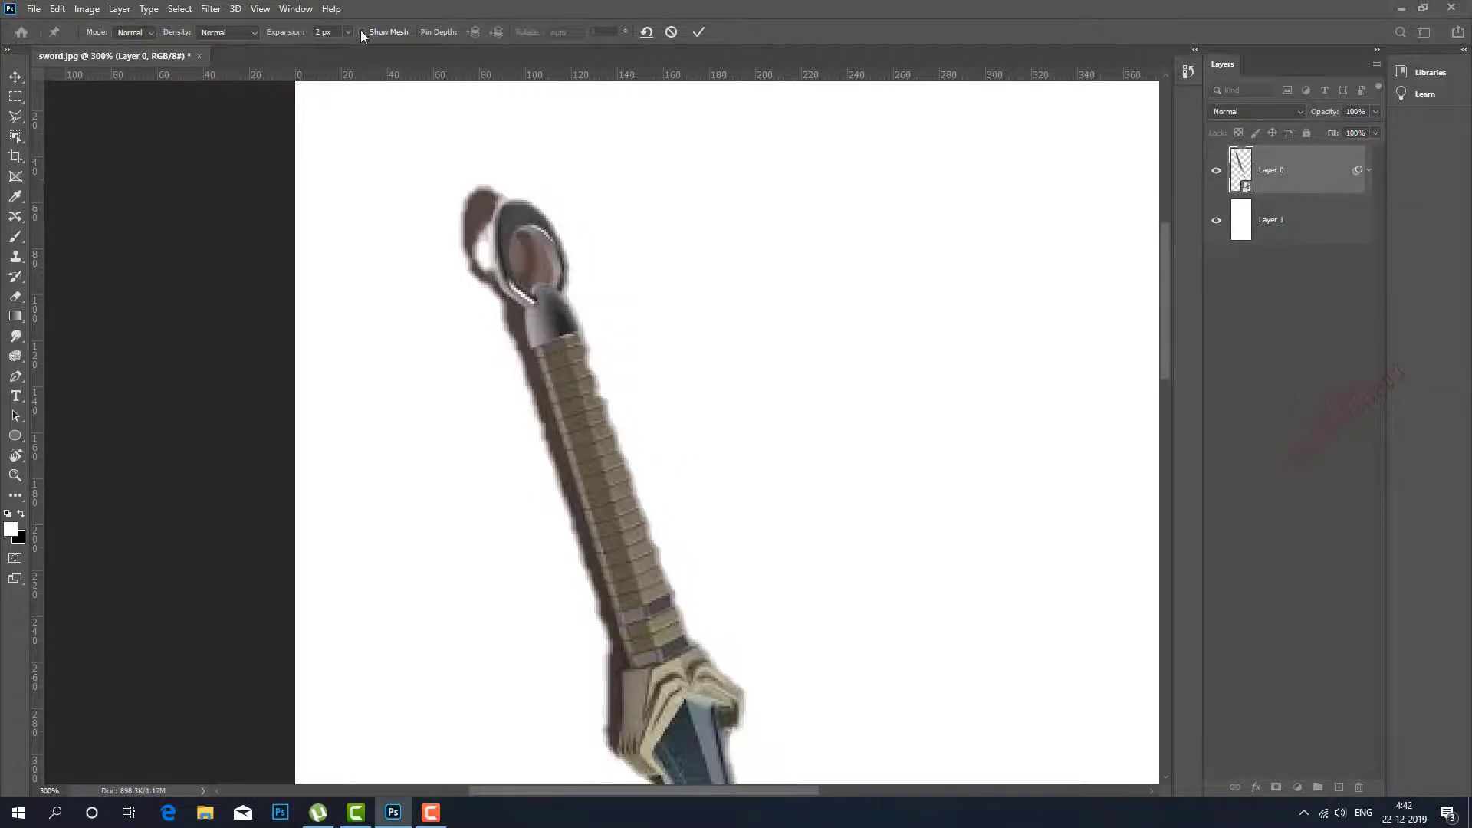
pyautogui.click(361, 32)
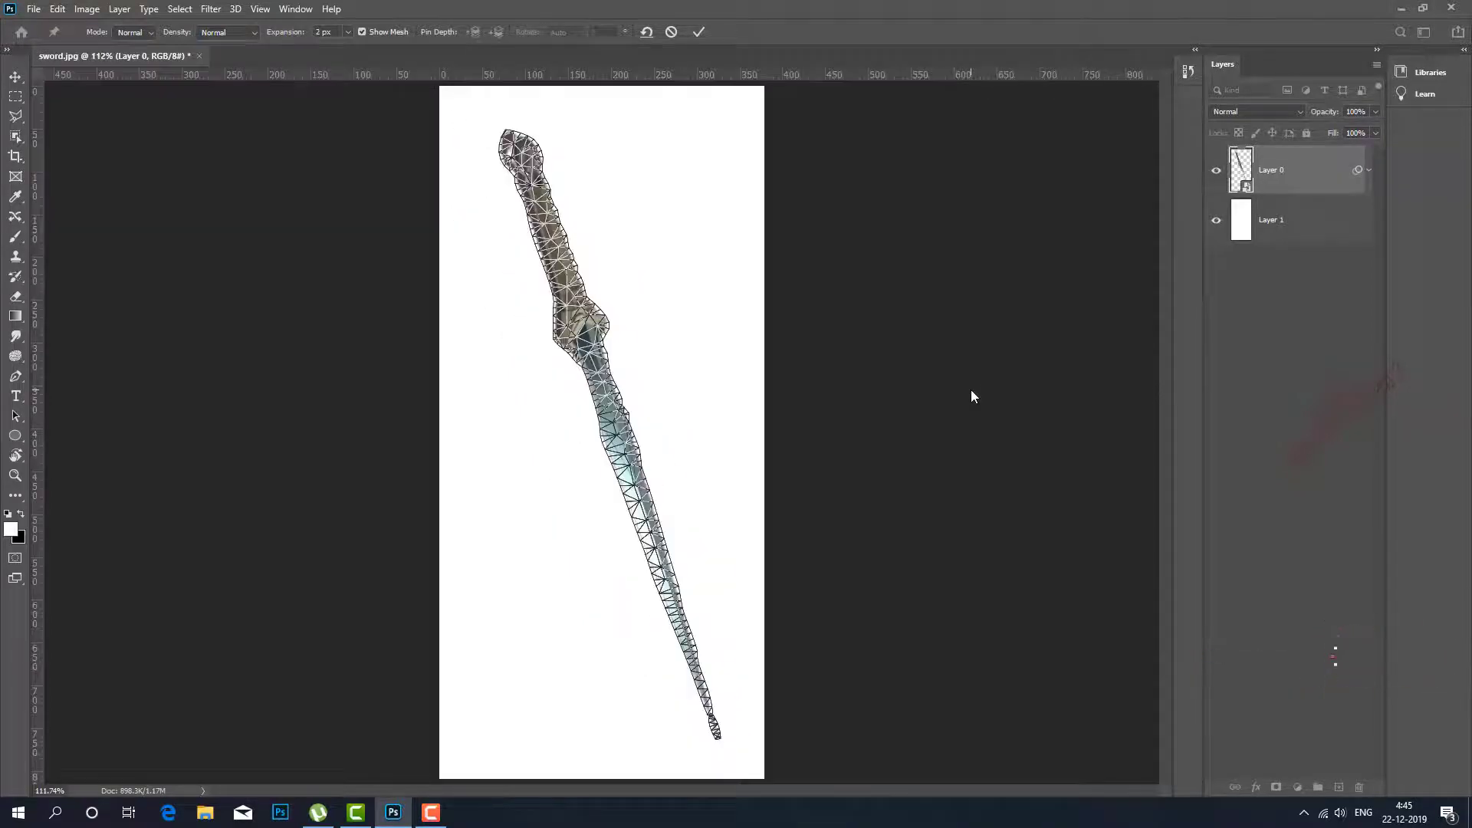
# Pin the sword at the pommel, guard and blade tip, and try bending the hilt over to the right and back.
pyautogui.click(514, 145)
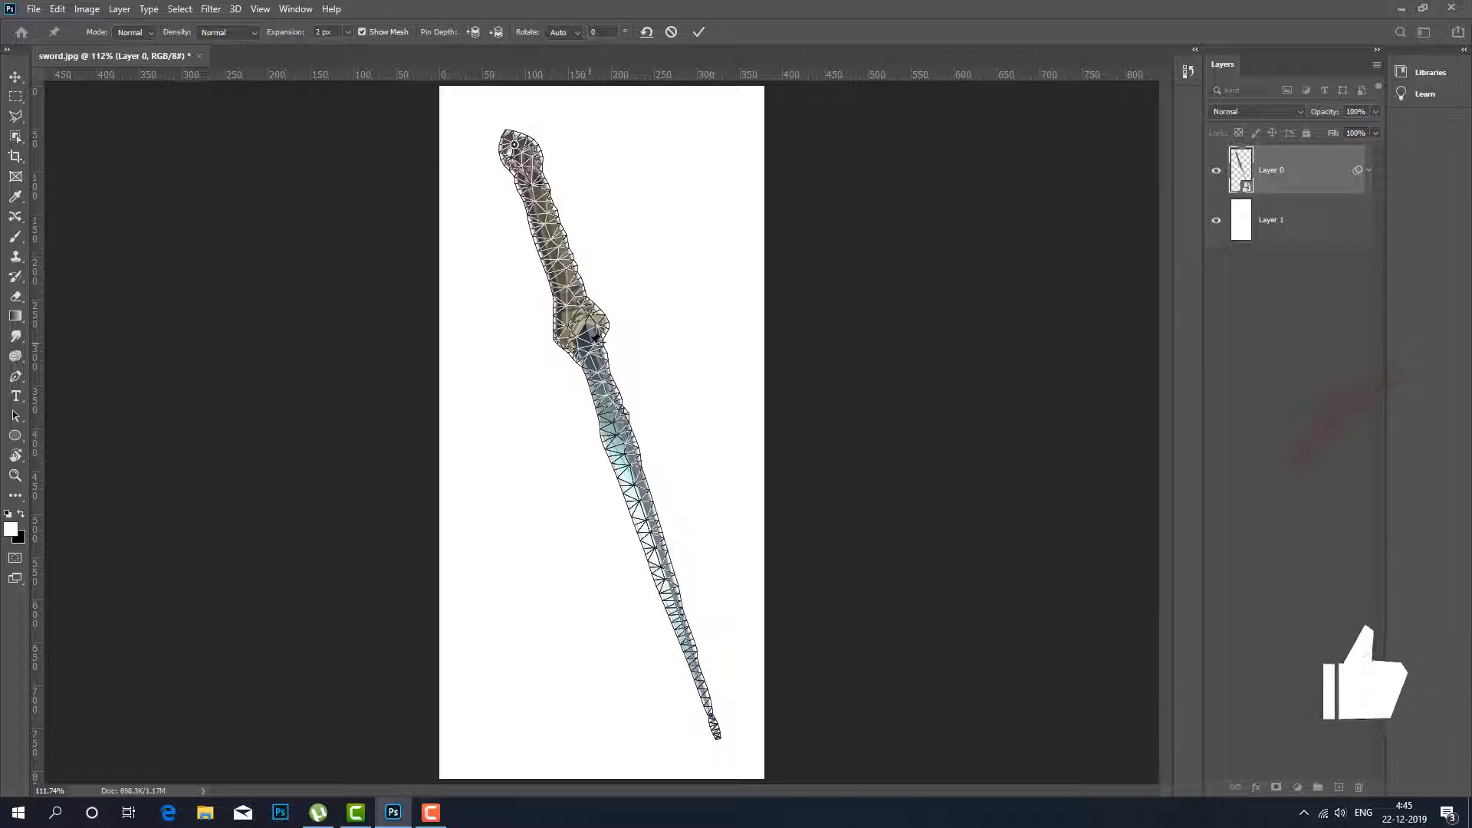
pyautogui.click(589, 343)
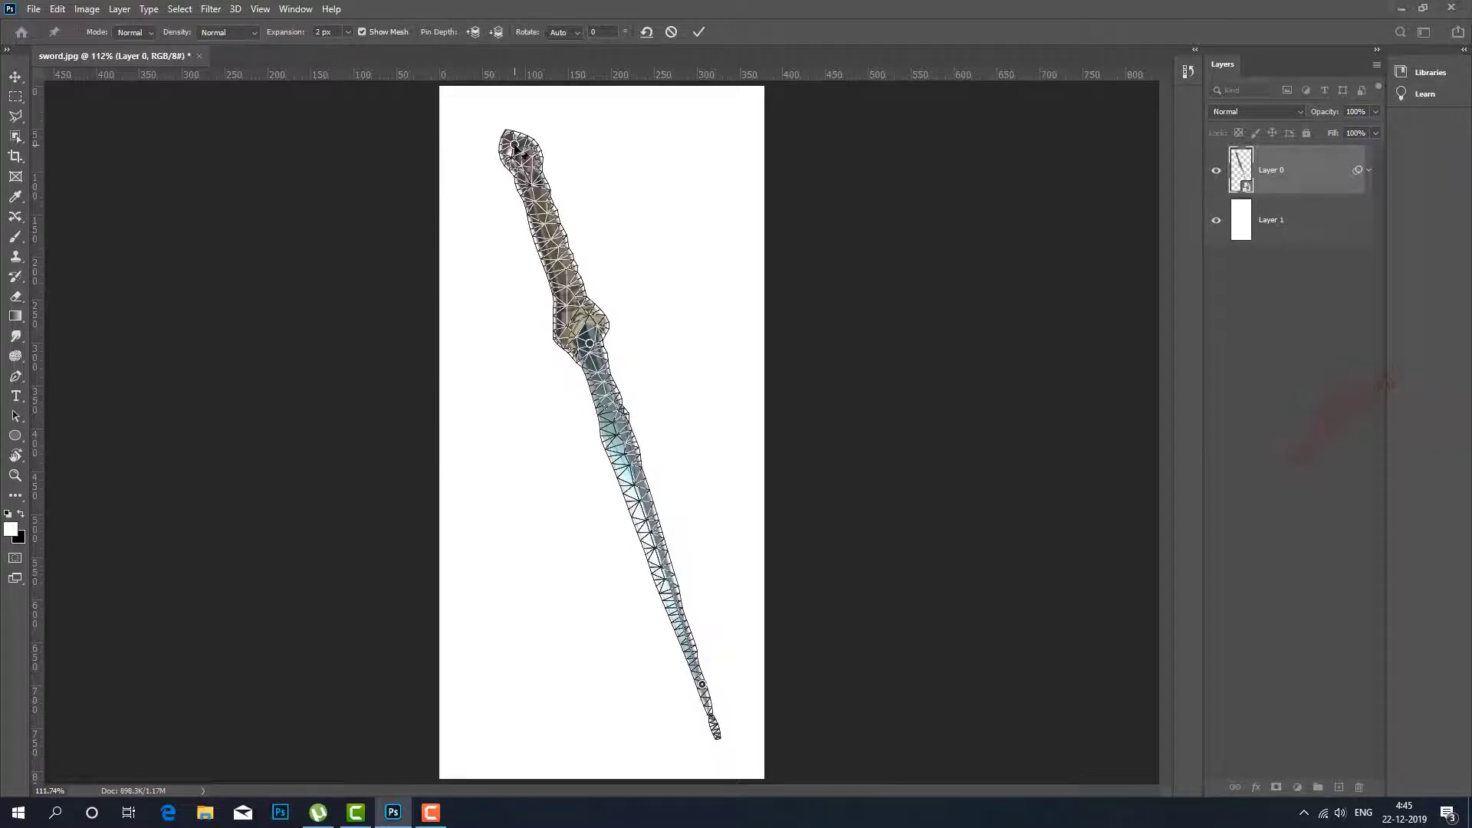
pyautogui.moveTo(515, 144); pyautogui.dragTo(716, 371)
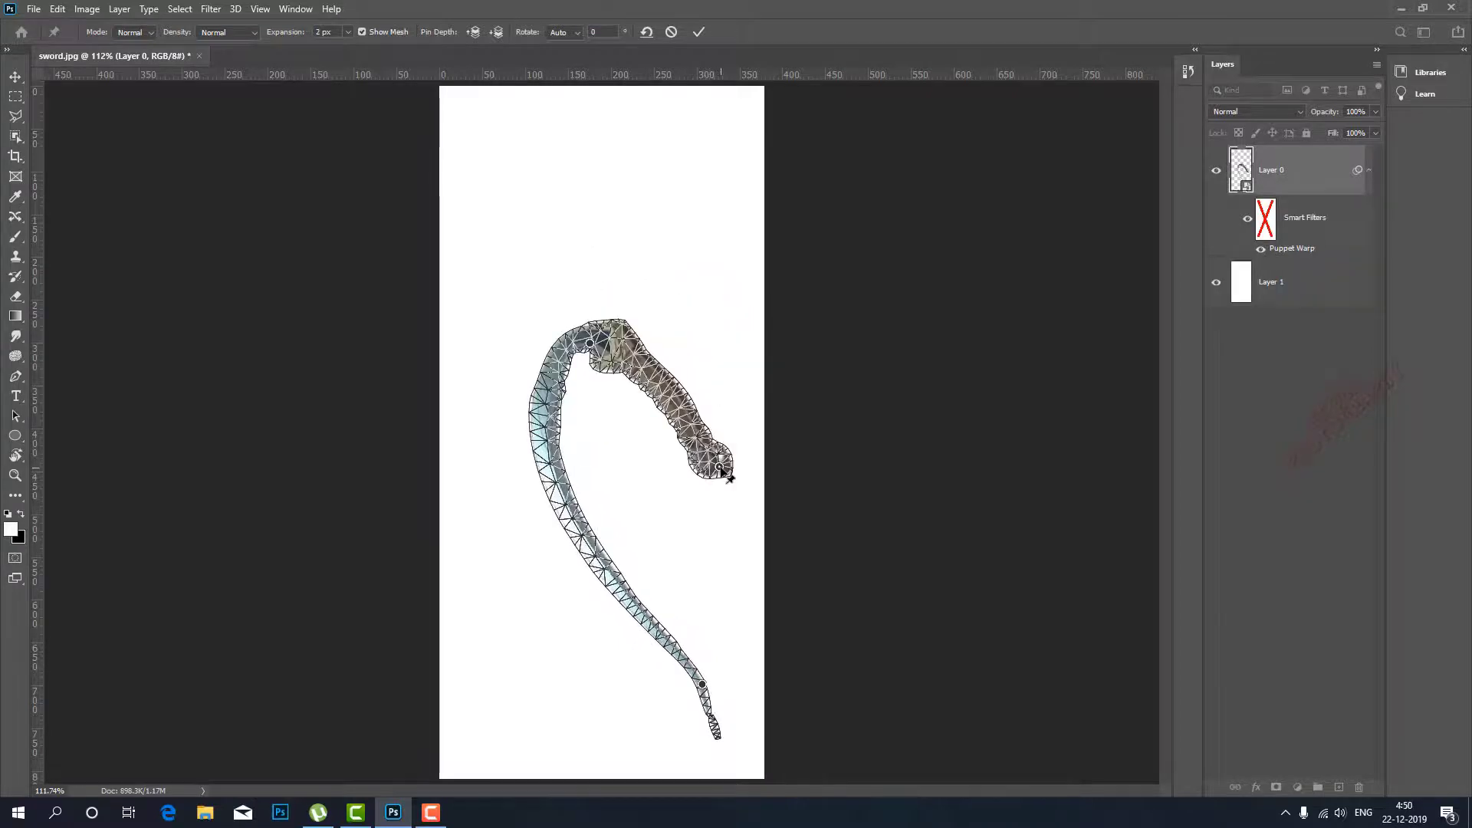
pyautogui.moveTo(721, 469); pyautogui.dragTo(539, 159)
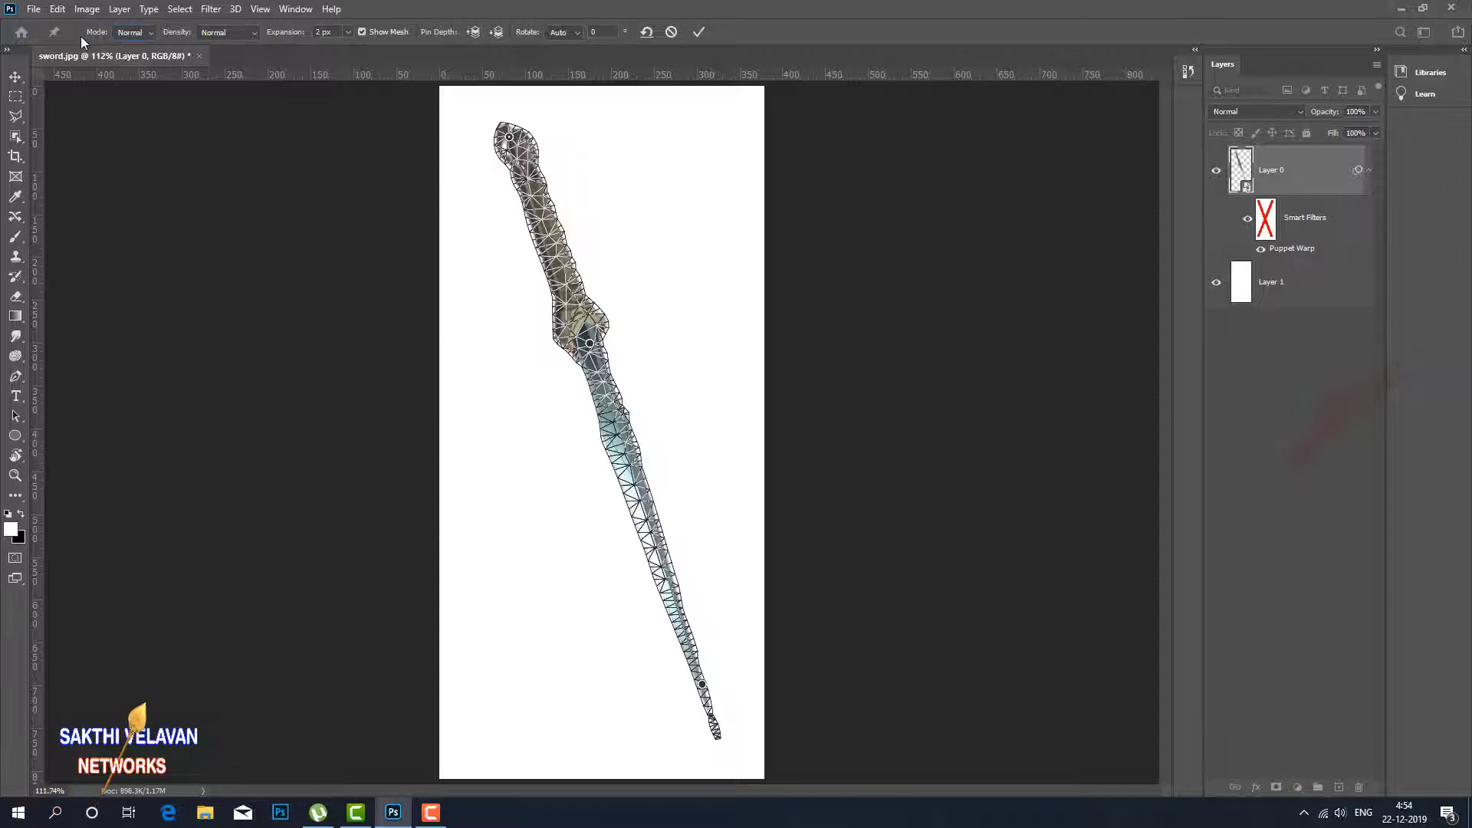
# Set the Puppet Warp mode to Rigid and try bending the hilt over to the right by its pommel pin.
pyautogui.click(135, 34)
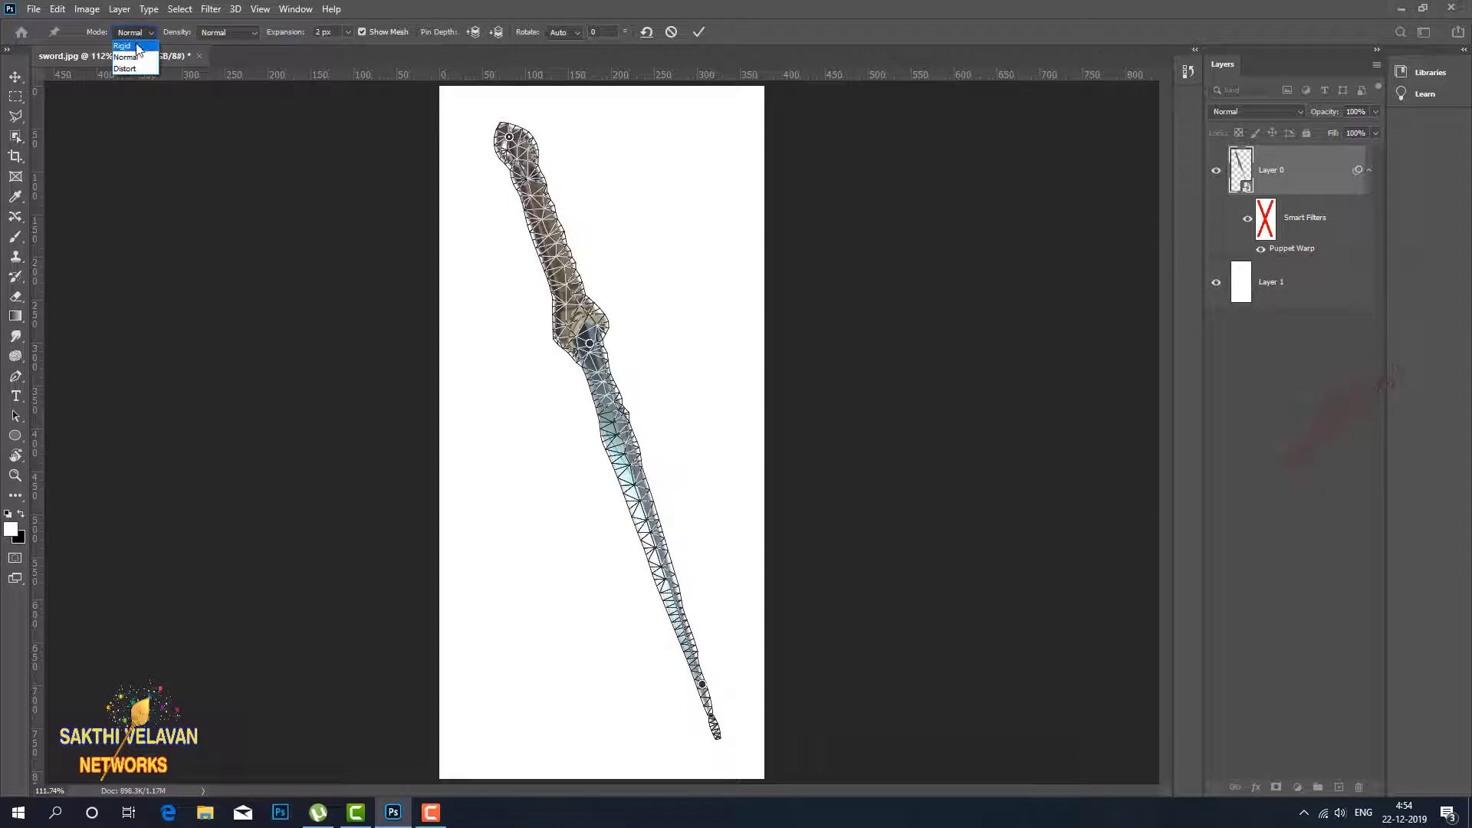
pyautogui.click(137, 46)
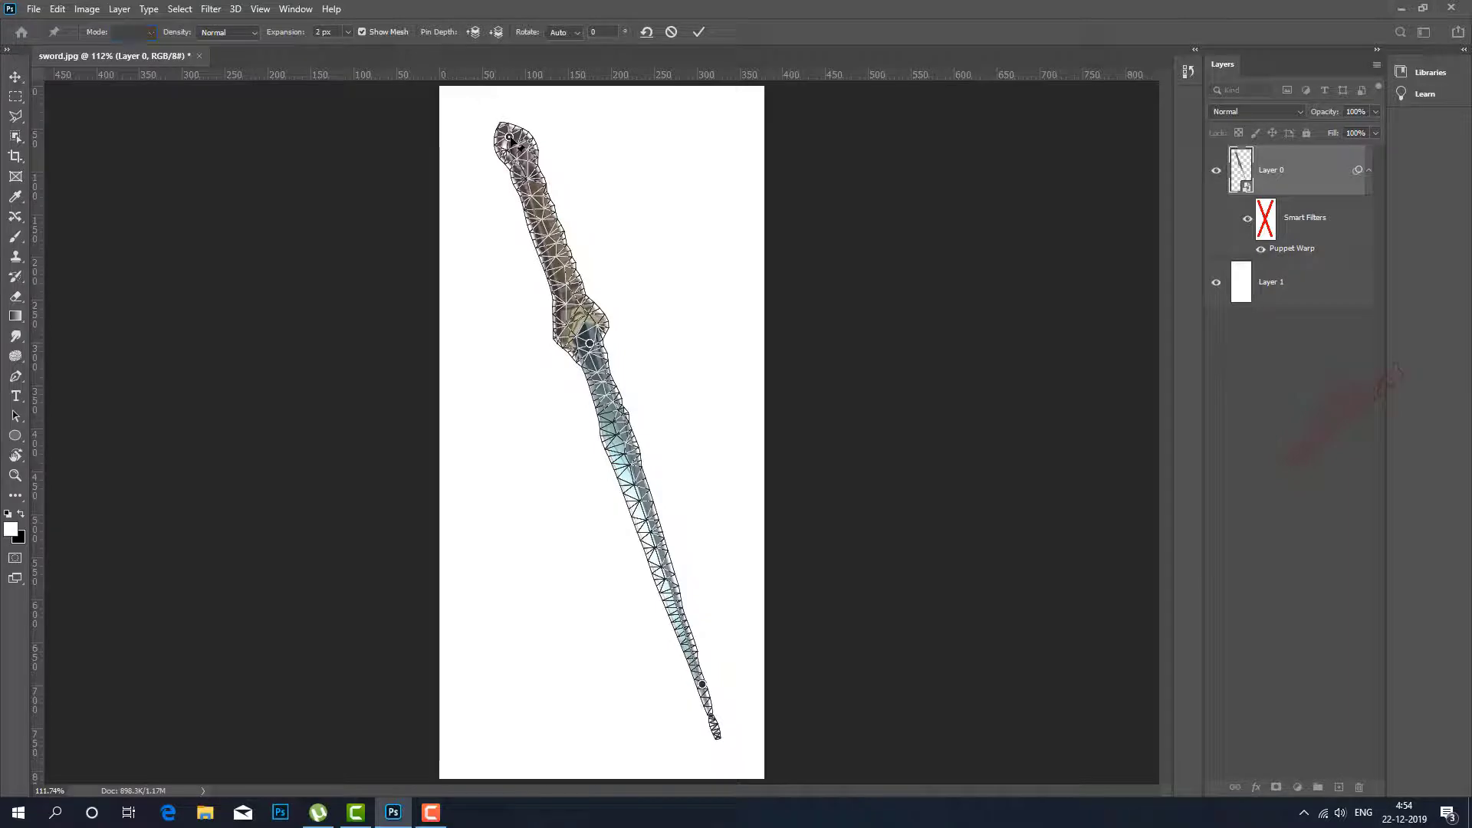
pyautogui.moveTo(510, 137); pyautogui.dragTo(738, 420)
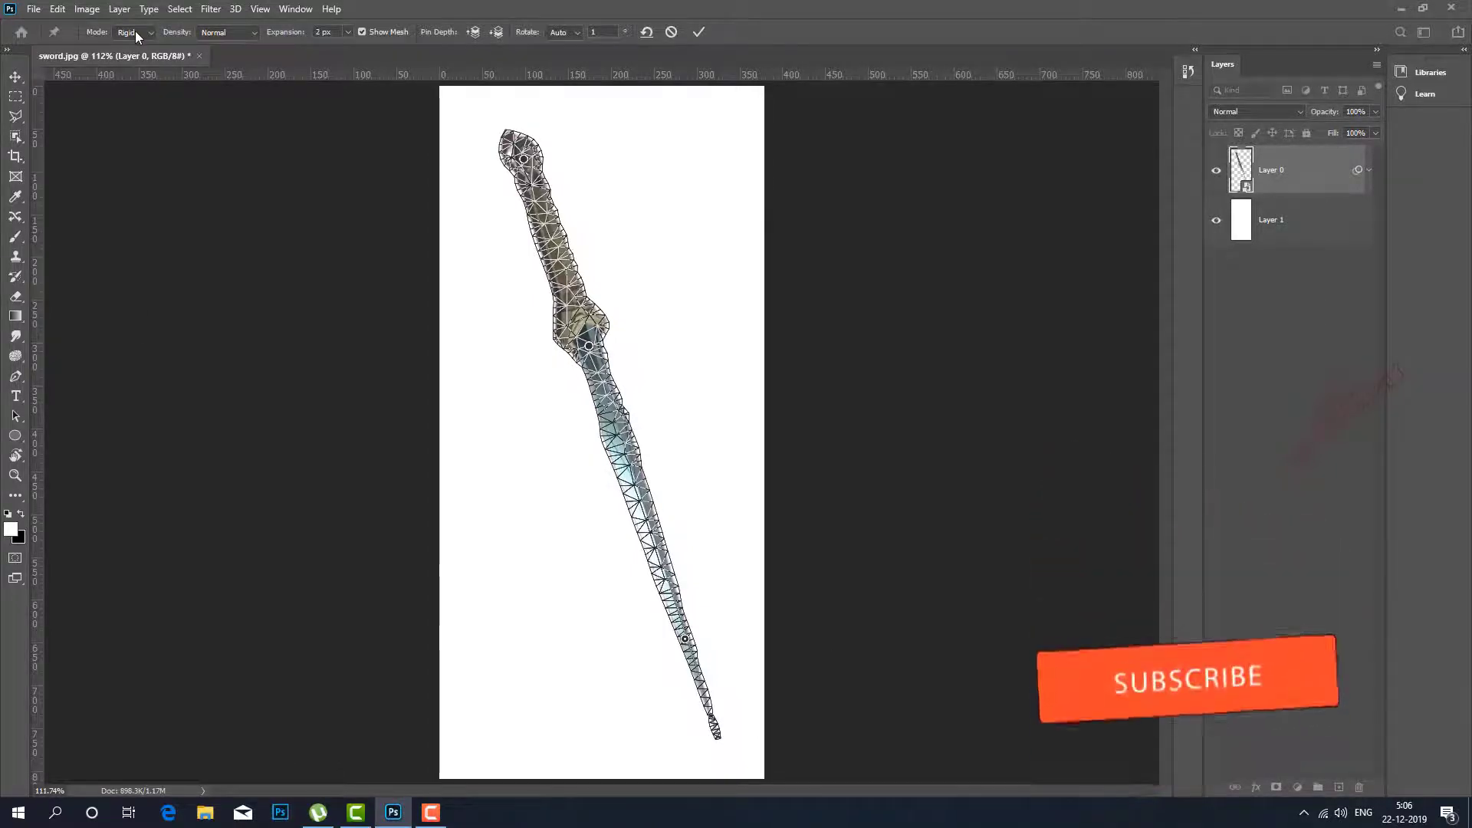
# Switch the Puppet Warp mode to Distort and try pulling the pommel pin down beside the lower blade.
pyautogui.click(131, 32)
pyautogui.click(145, 68)
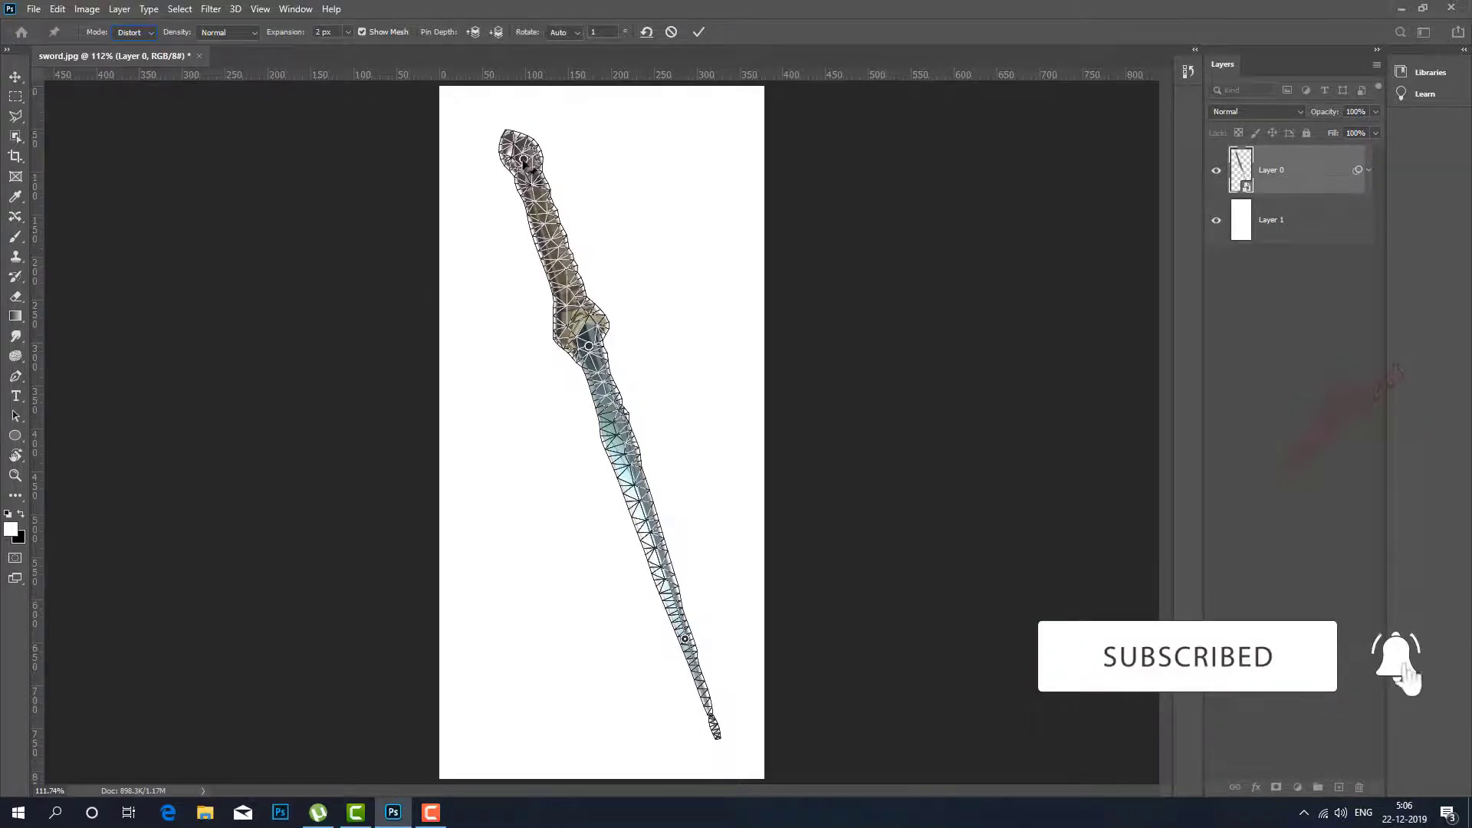
pyautogui.moveTo(524, 158); pyautogui.dragTo(543, 693)
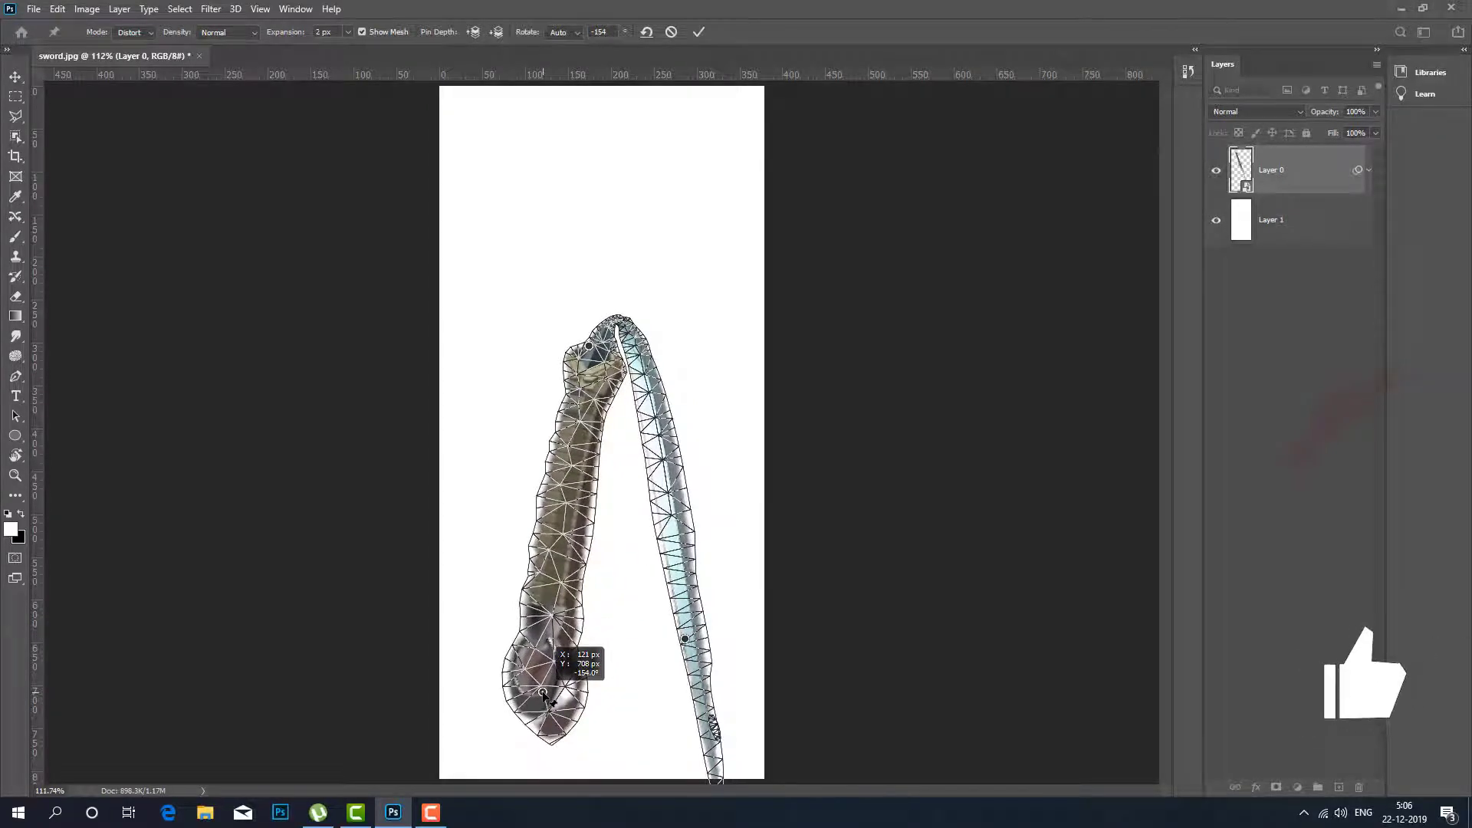
pyautogui.moveTo(544, 693)
pyautogui.mouseDown()
pyautogui.moveTo(543, 464)
pyautogui.moveTo(541, 704)
pyautogui.mouseUp()
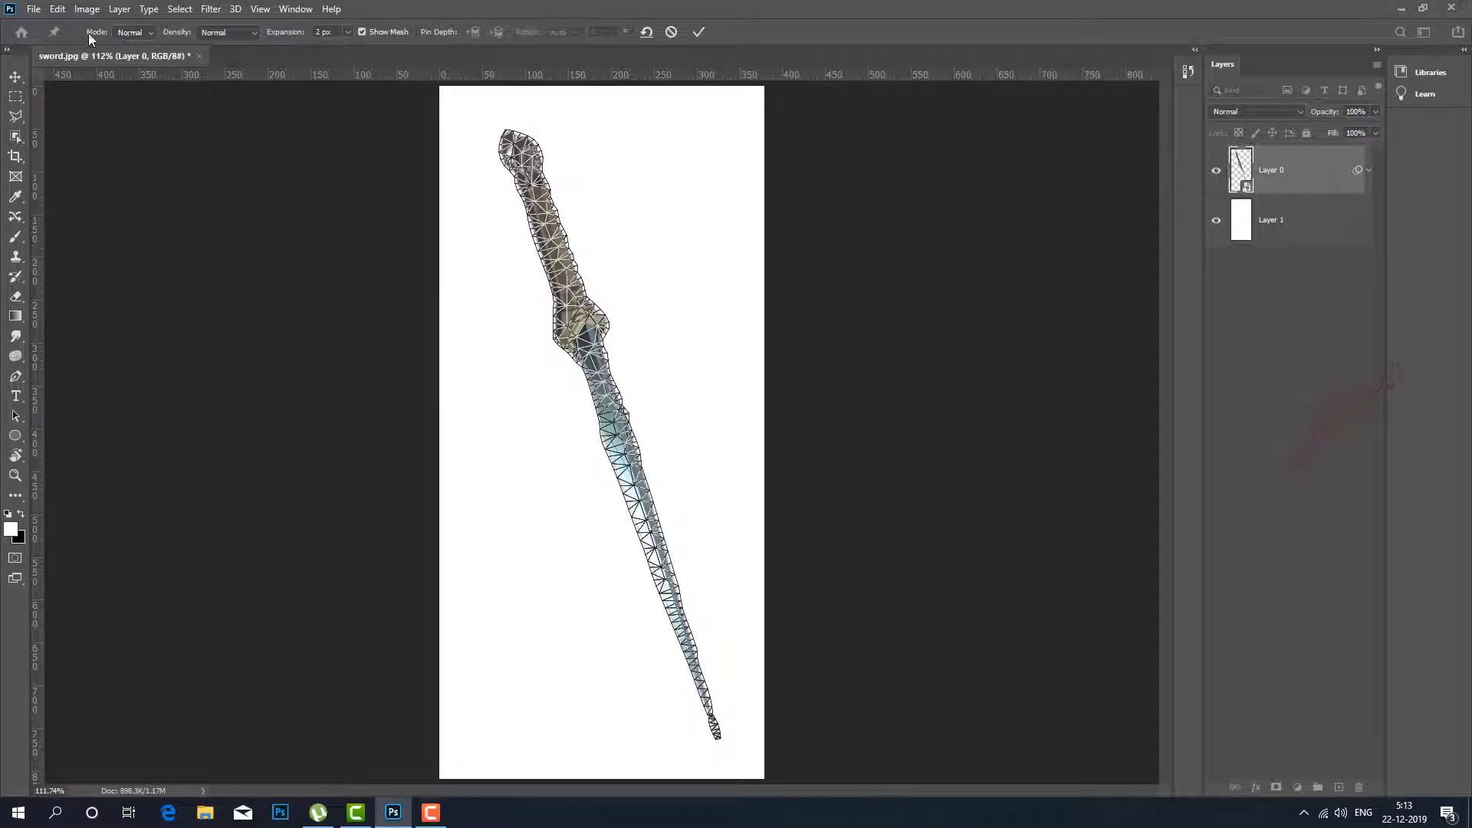
# Keep the Normal mode, pin the lower blade, guard and pommel, and shift the pommel pin slightly to the right.
pyautogui.click(138, 35)
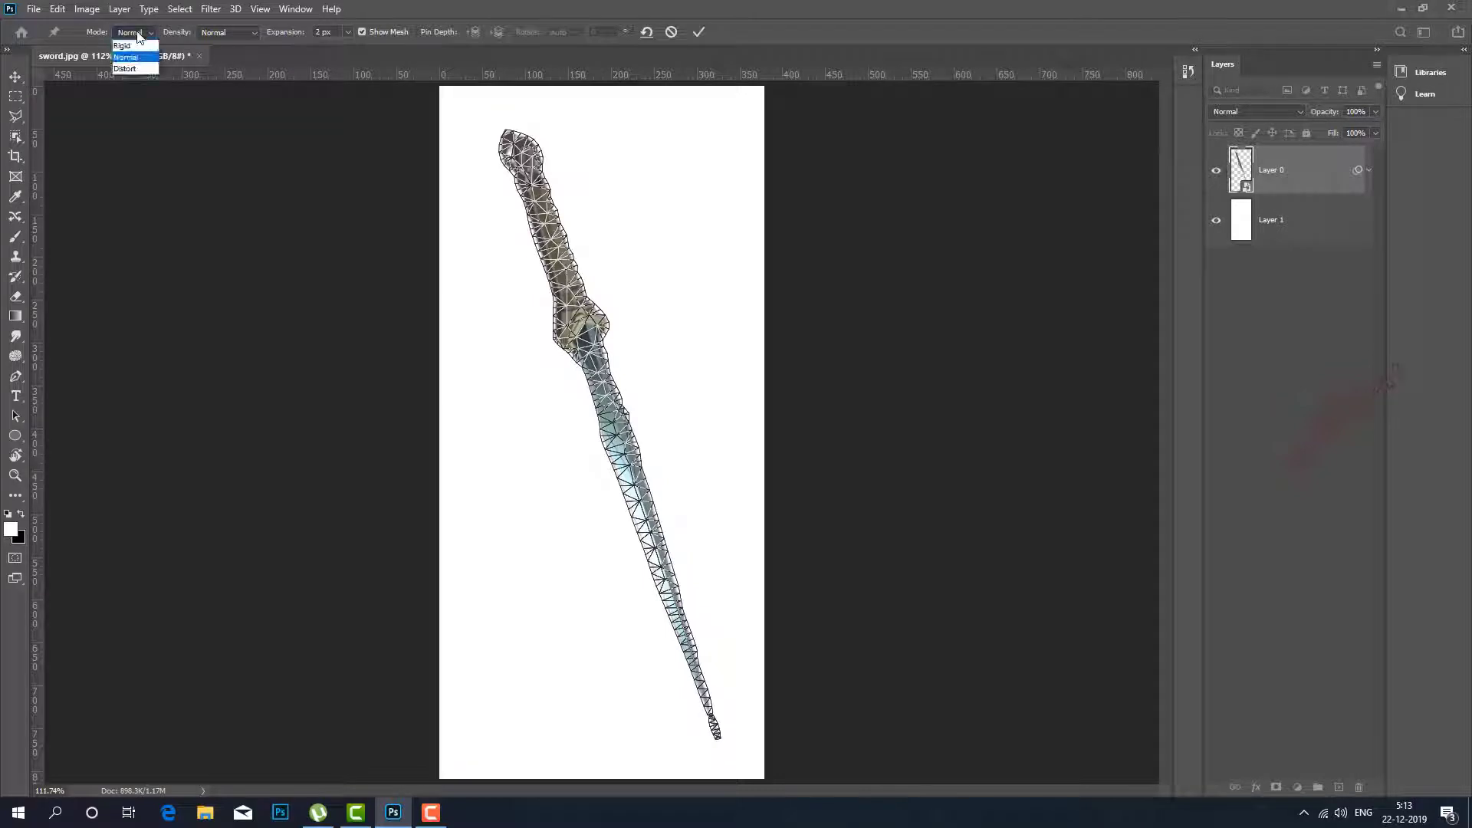
pyautogui.click(138, 36)
pyautogui.click(683, 624)
pyautogui.click(524, 151)
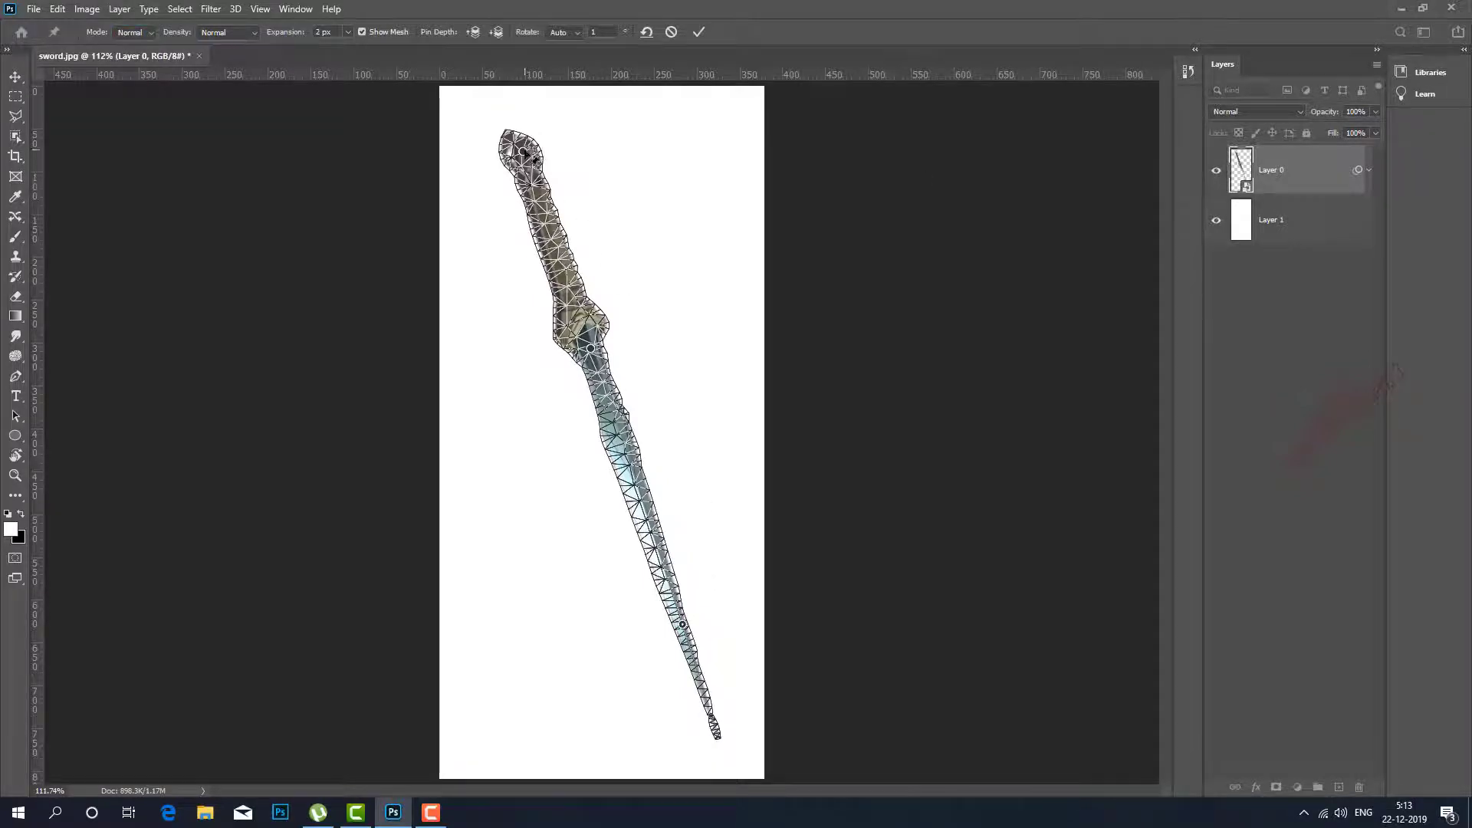
pyautogui.moveTo(531, 159)
pyautogui.mouseDown()
pyautogui.moveTo(563, 151)
pyautogui.moveTo(710, 329)
pyautogui.moveTo(553, 157)
pyautogui.mouseUp()
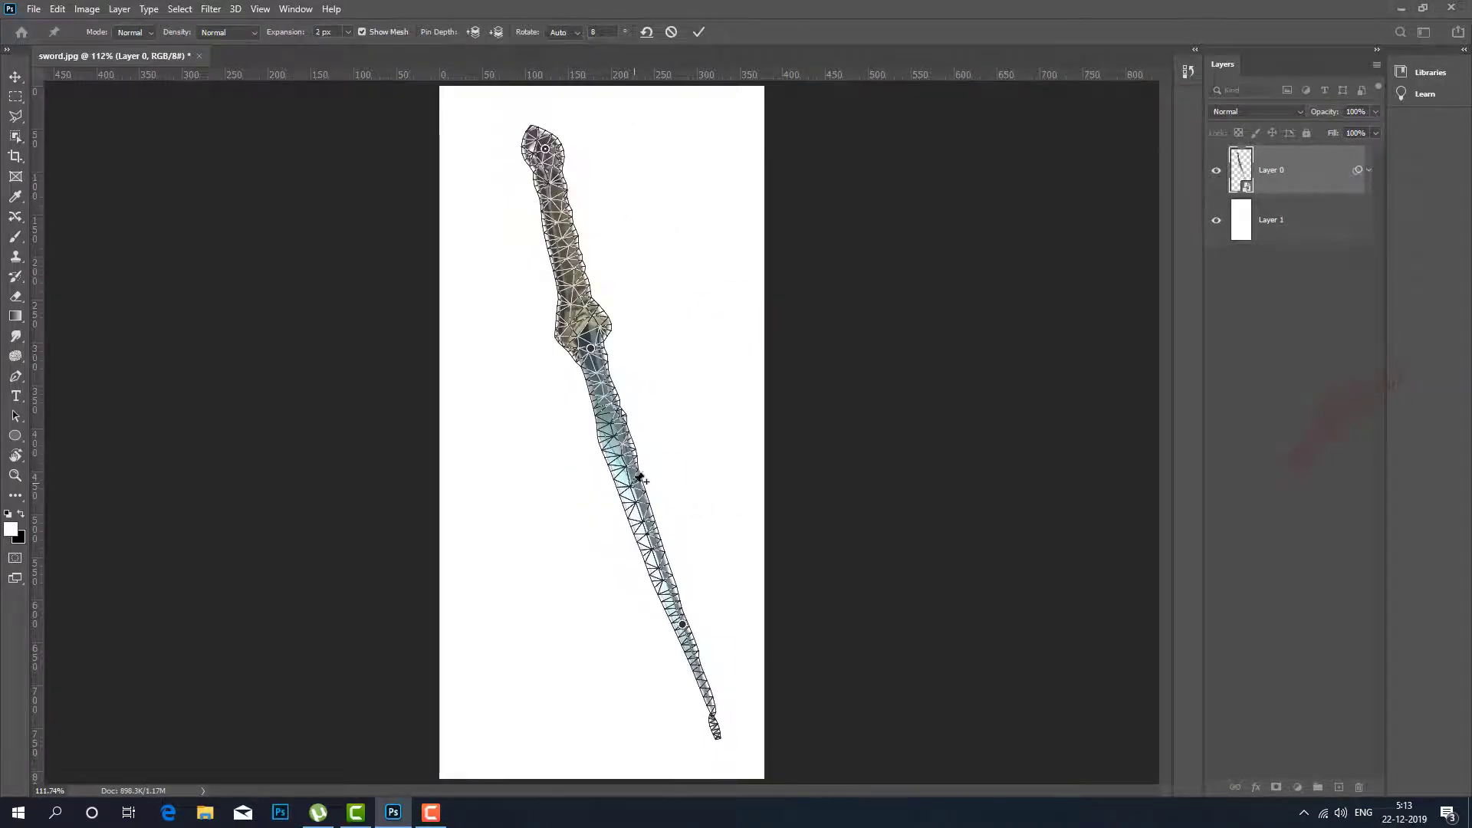
# Add pins on the mid-blade and handle, and curl the hilt into a loop with the pommel crossing the blade.
pyautogui.click(634, 482)
pyautogui.moveTo(547, 151); pyautogui.dragTo(673, 393)
pyautogui.click(670, 381)
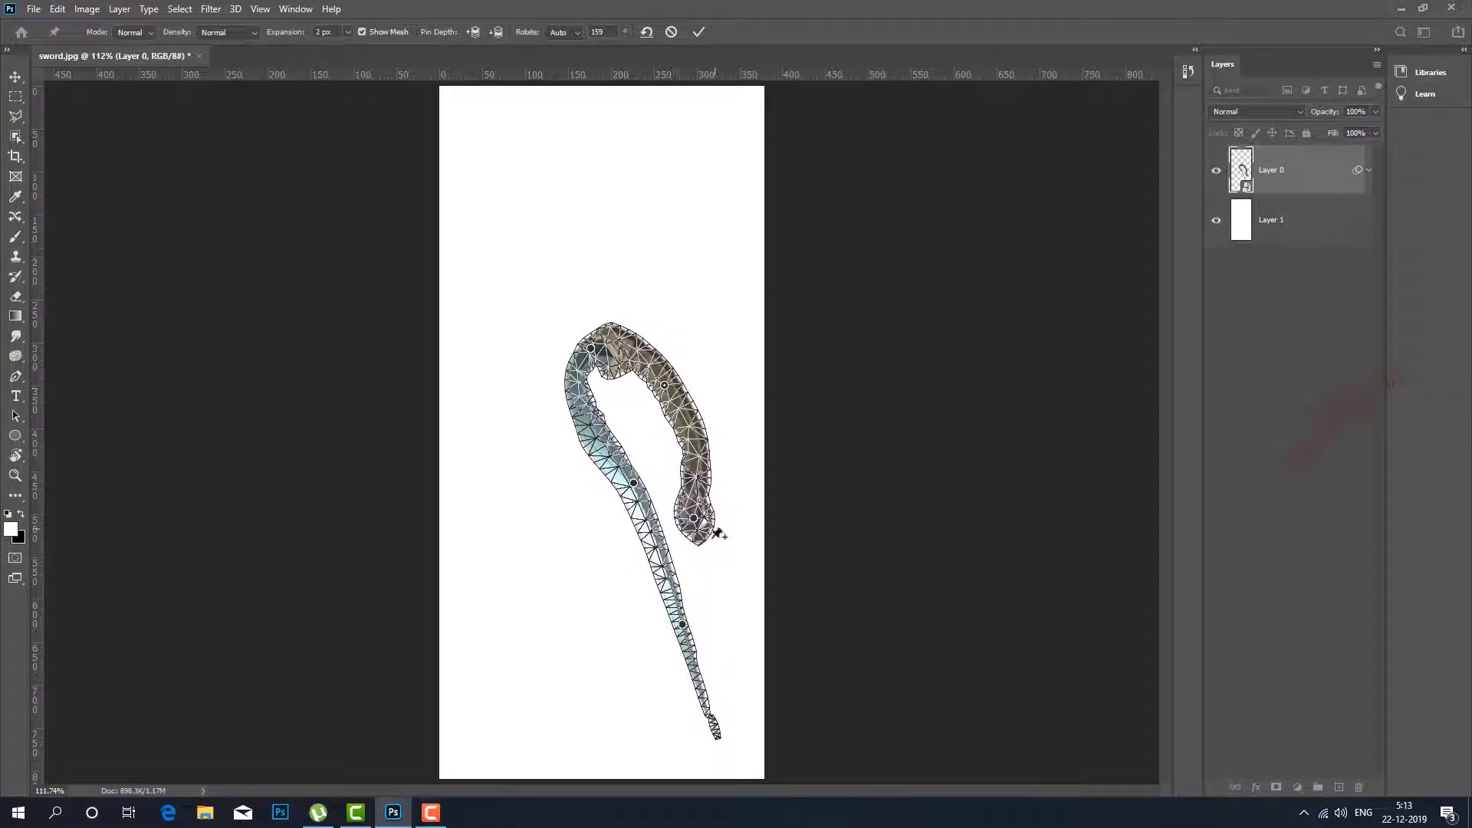
pyautogui.moveTo(696, 519); pyautogui.dragTo(626, 573)
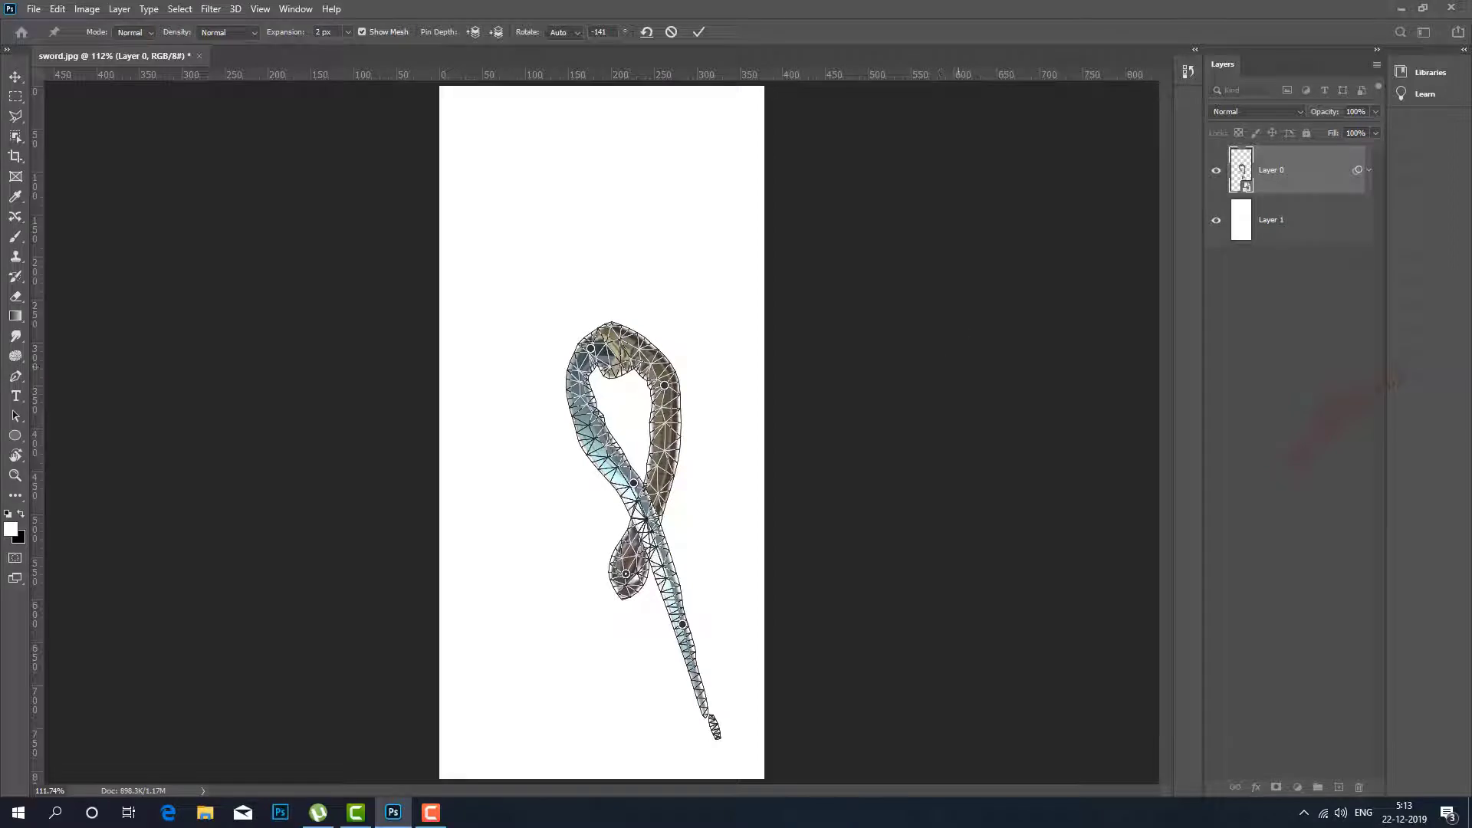
# Hide the mesh and alternate the pommel pin's depth to put the hilt in front of and behind the blade.
pyautogui.click(362, 33)
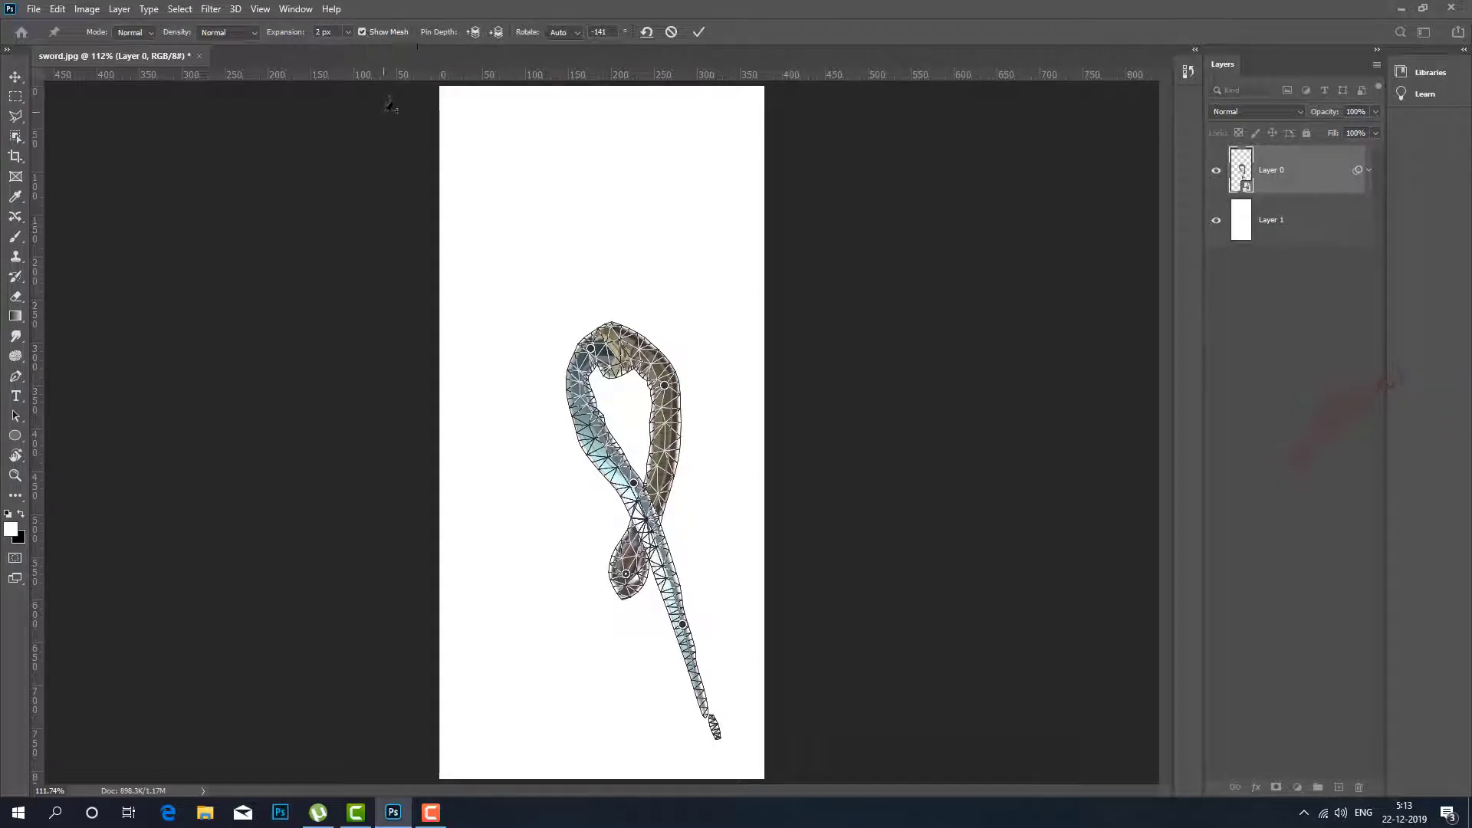
pyautogui.click(361, 32)
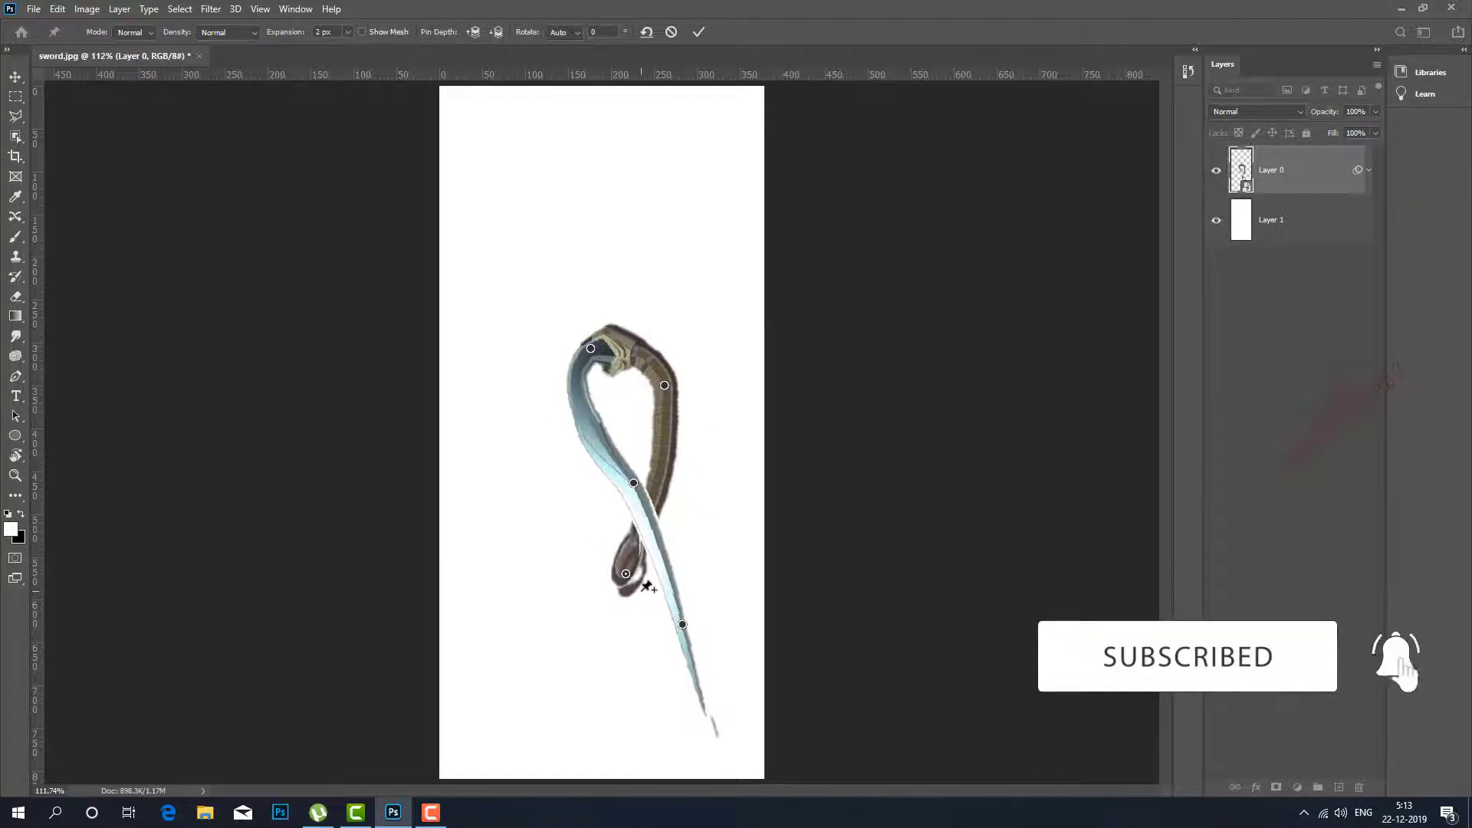
pyautogui.click(474, 31)
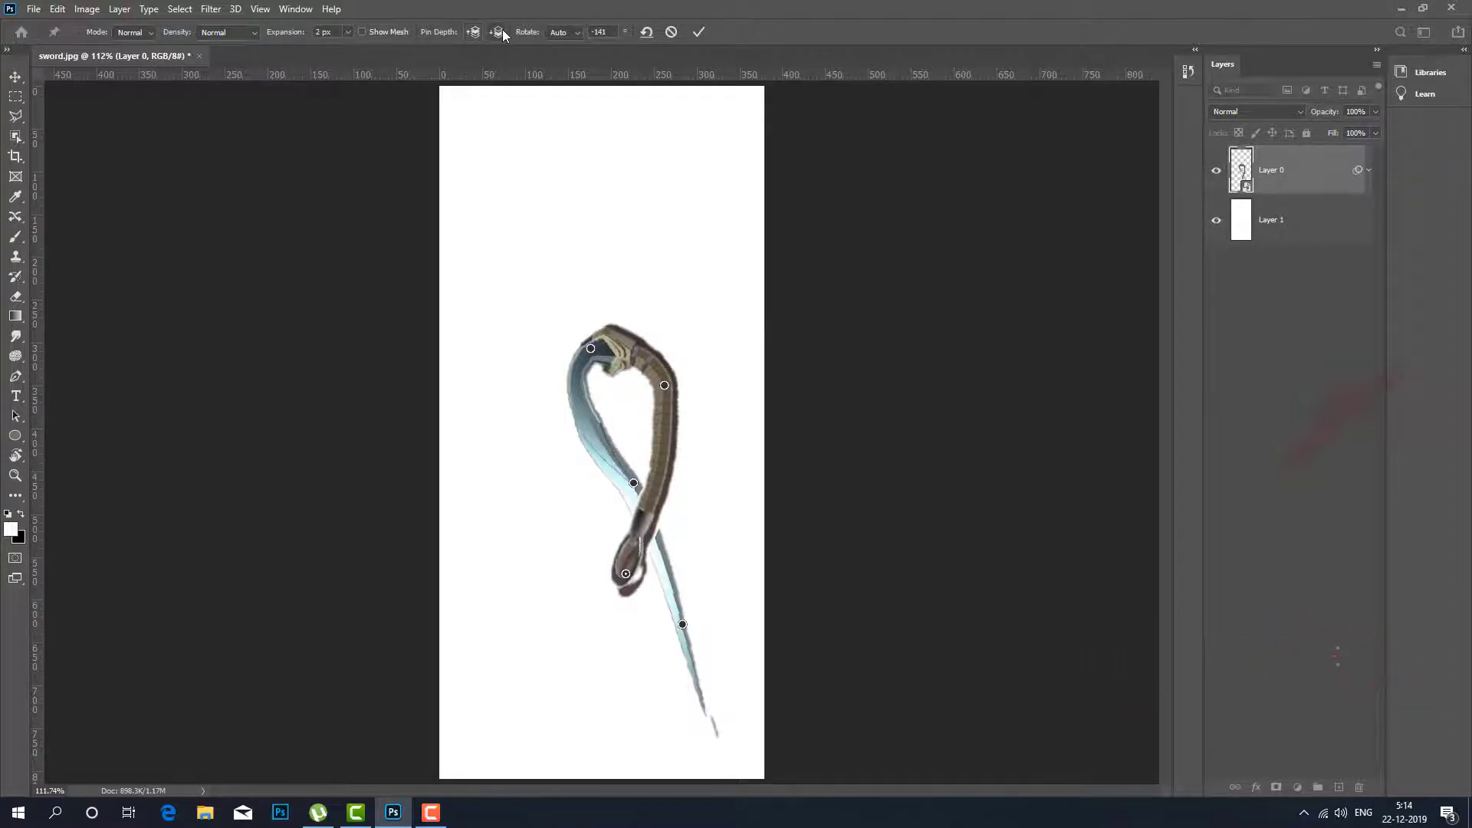
pyautogui.click(499, 32)
pyautogui.click(476, 34)
pyautogui.click(500, 33)
pyautogui.click(477, 33)
pyautogui.click(497, 32)
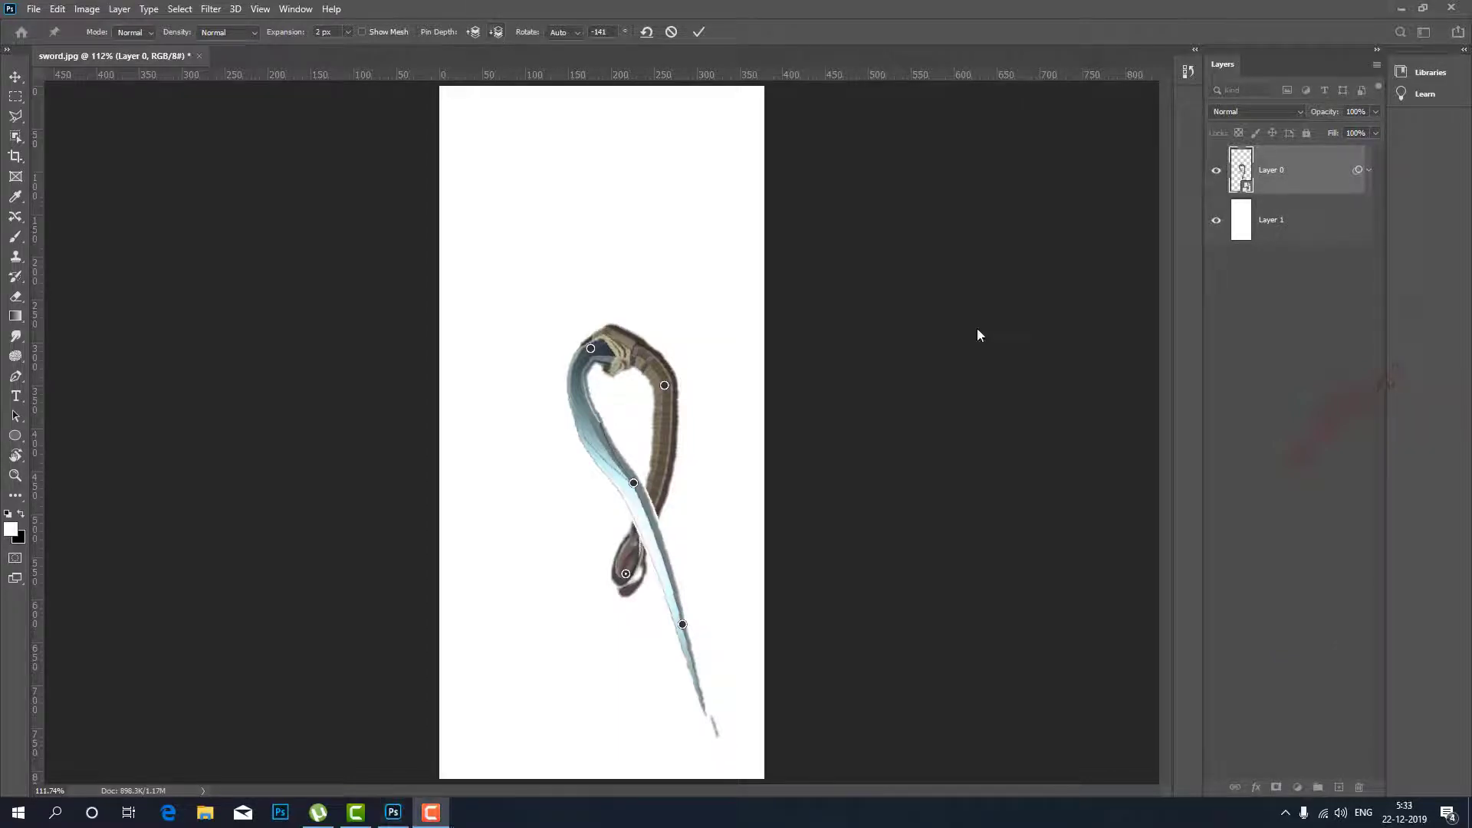
# Remove all pins, then pin the pommel, guard and blade anew and arch the hilt down to the left.
pyautogui.click(645, 33)
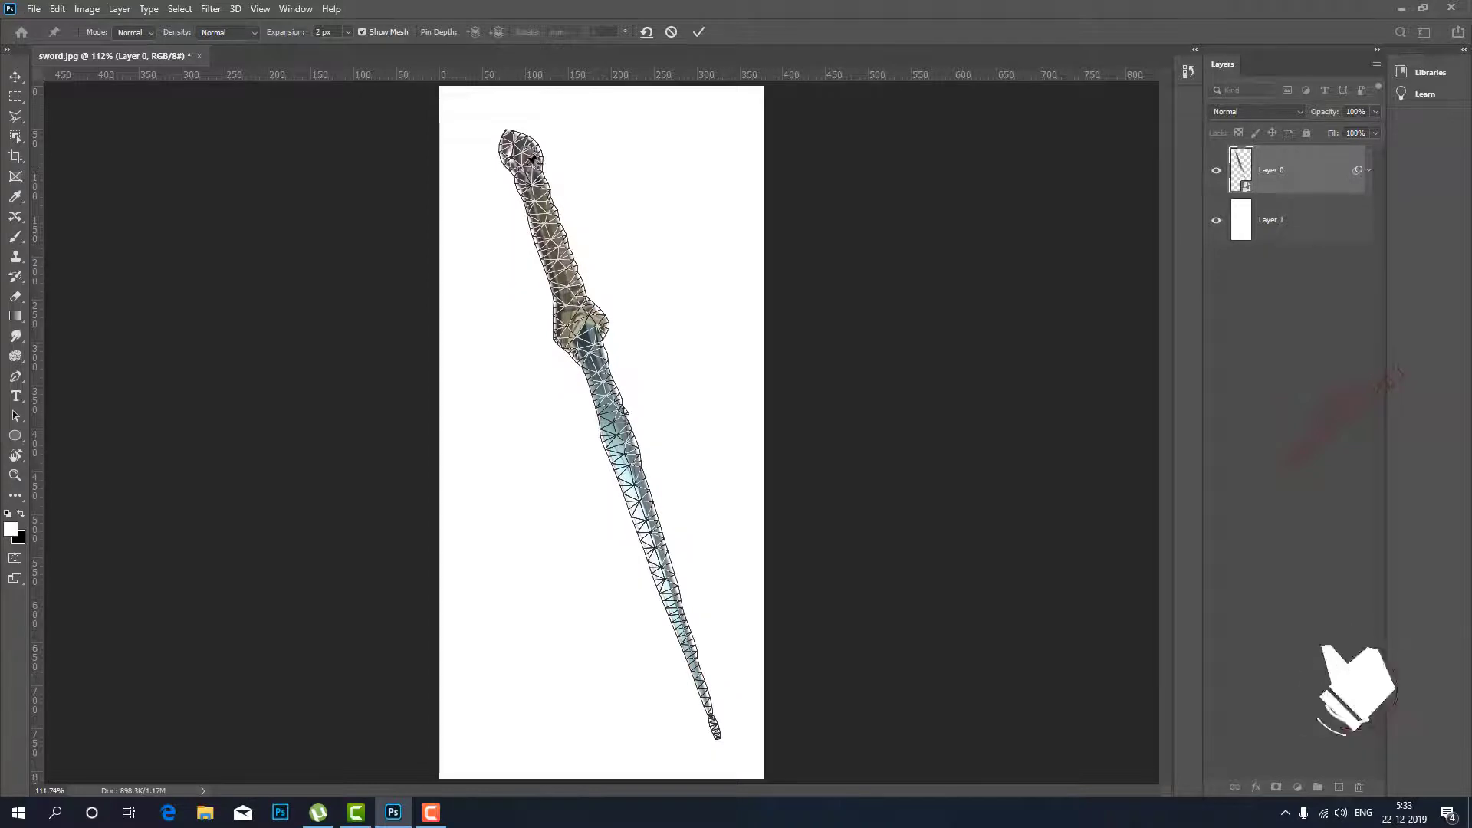
pyautogui.click(526, 162)
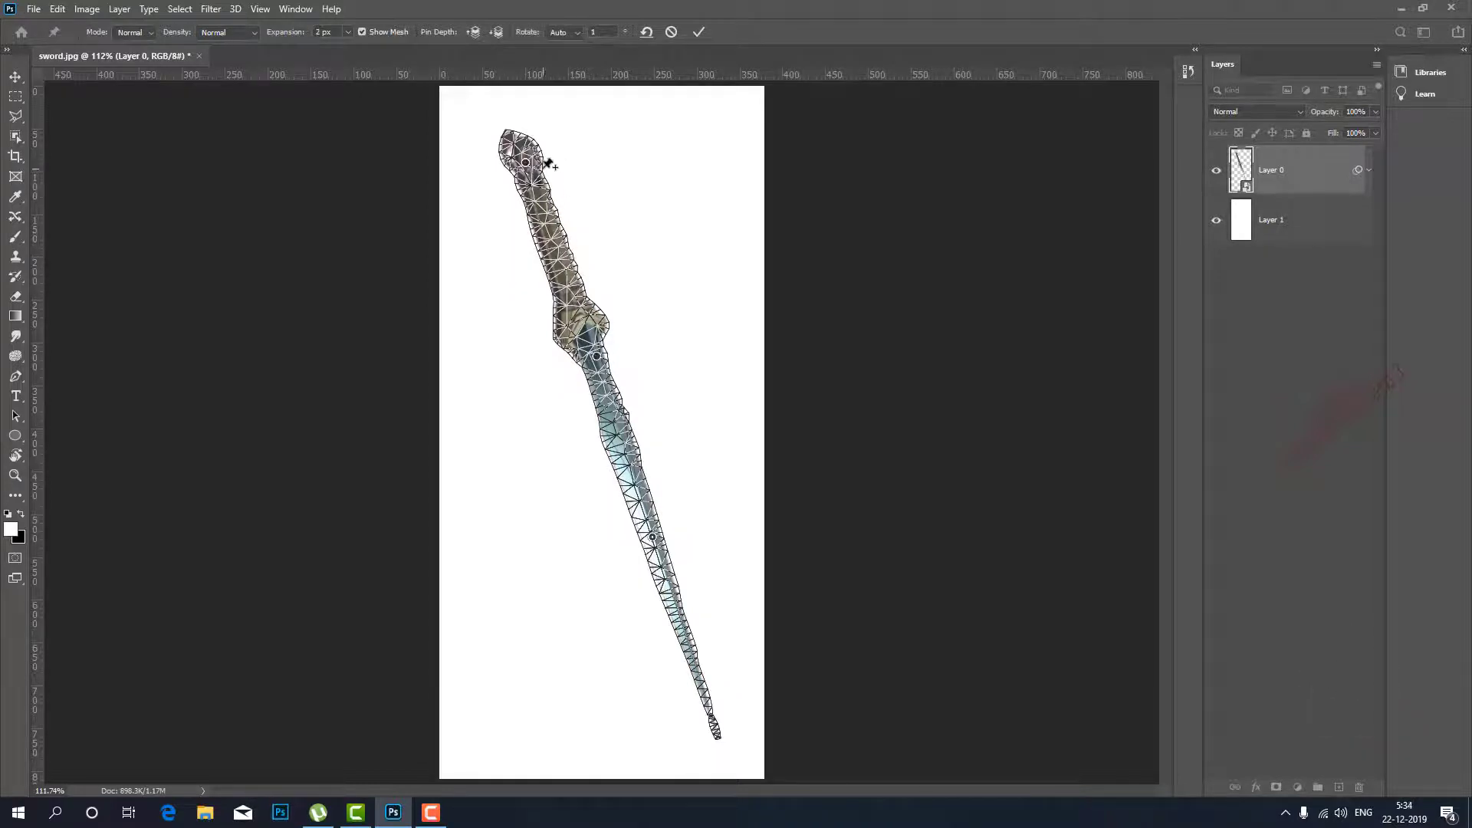
pyautogui.moveTo(528, 164); pyautogui.dragTo(510, 314)
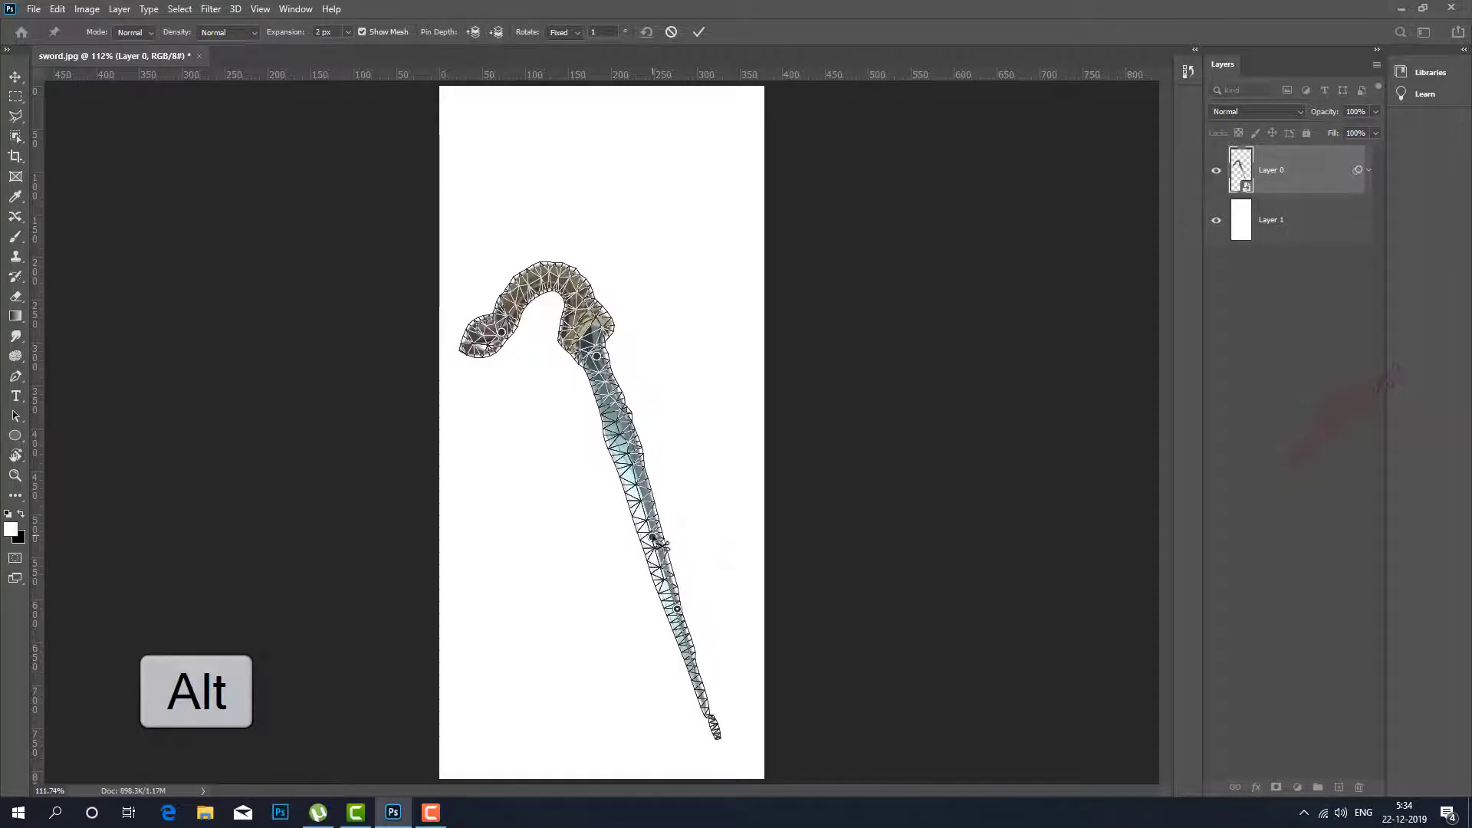
# Replace the mid-blade pin with one slightly higher on the blade and rotate it counterclockwise.
pyautogui.keyDown('alt'); pyautogui.click(653, 536); pyautogui.keyUp('alt')
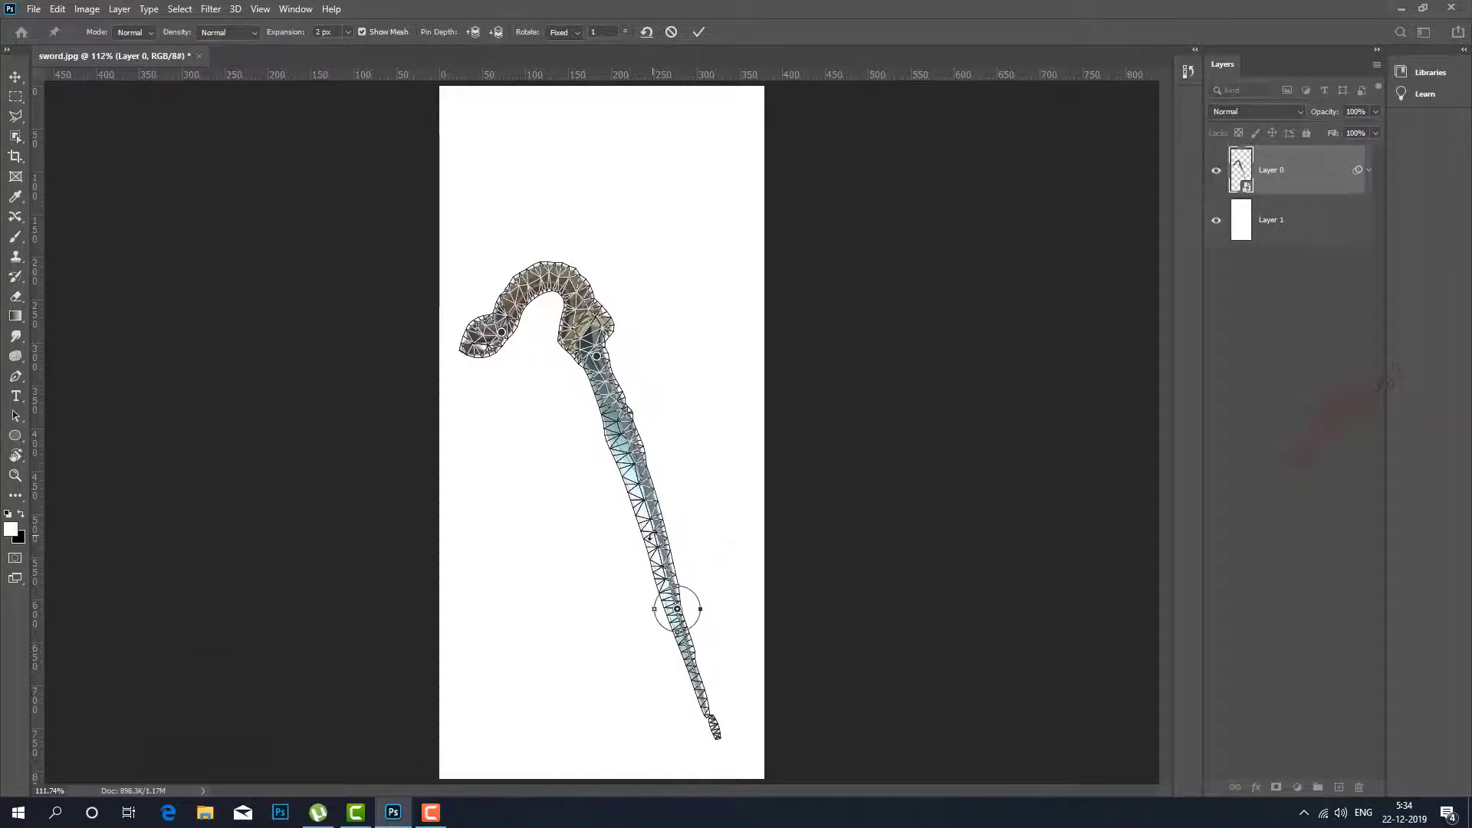
pyautogui.click(655, 531)
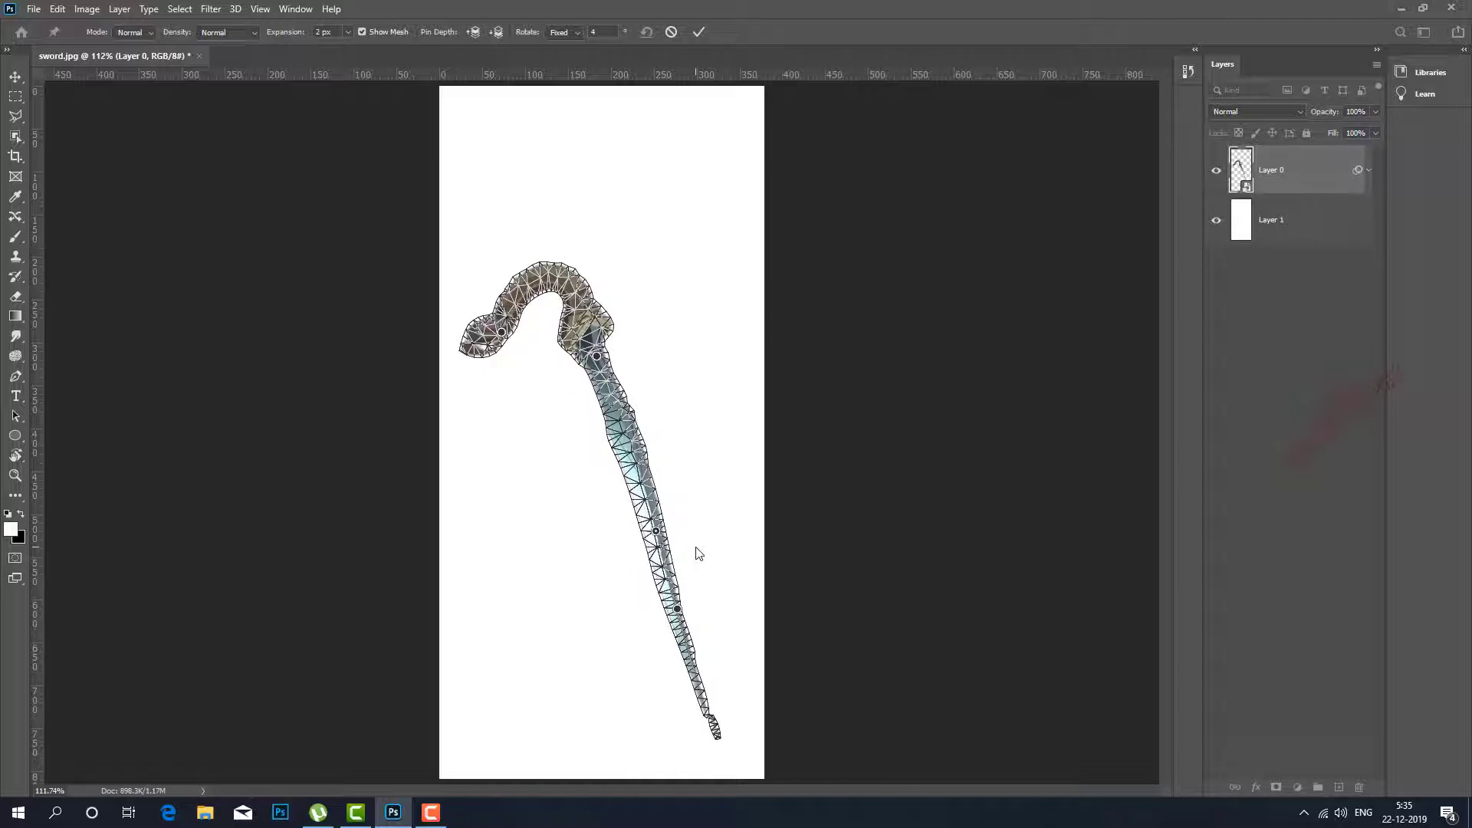
pyautogui.press('alt')
pyautogui.moveTo(688, 542); pyautogui.dragTo(692, 460)
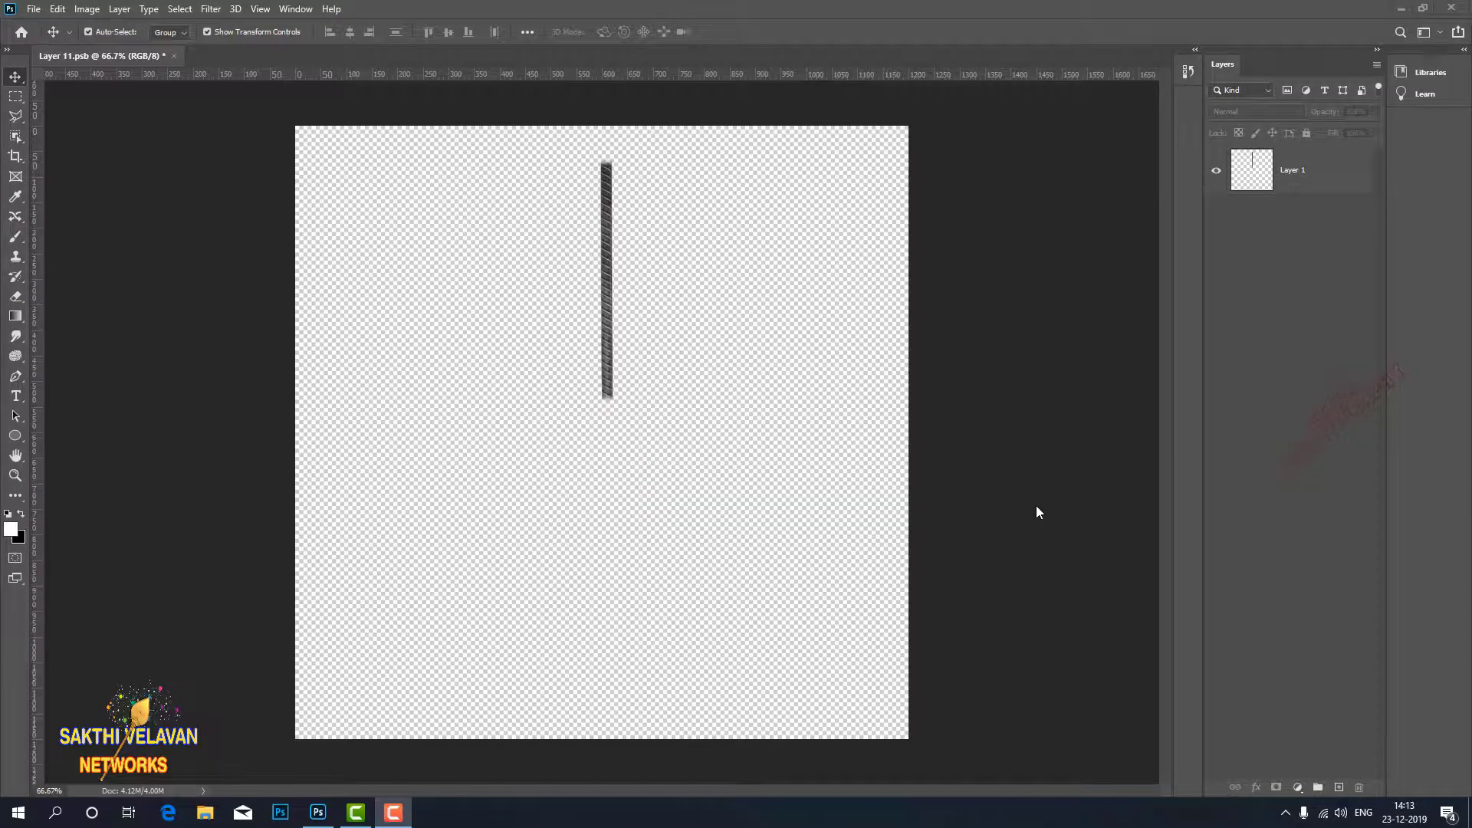
# Convert the straight rope on Layer 1 to a smart object.
pyautogui.click(1313, 180)
pyautogui.rightClick(1313, 180)
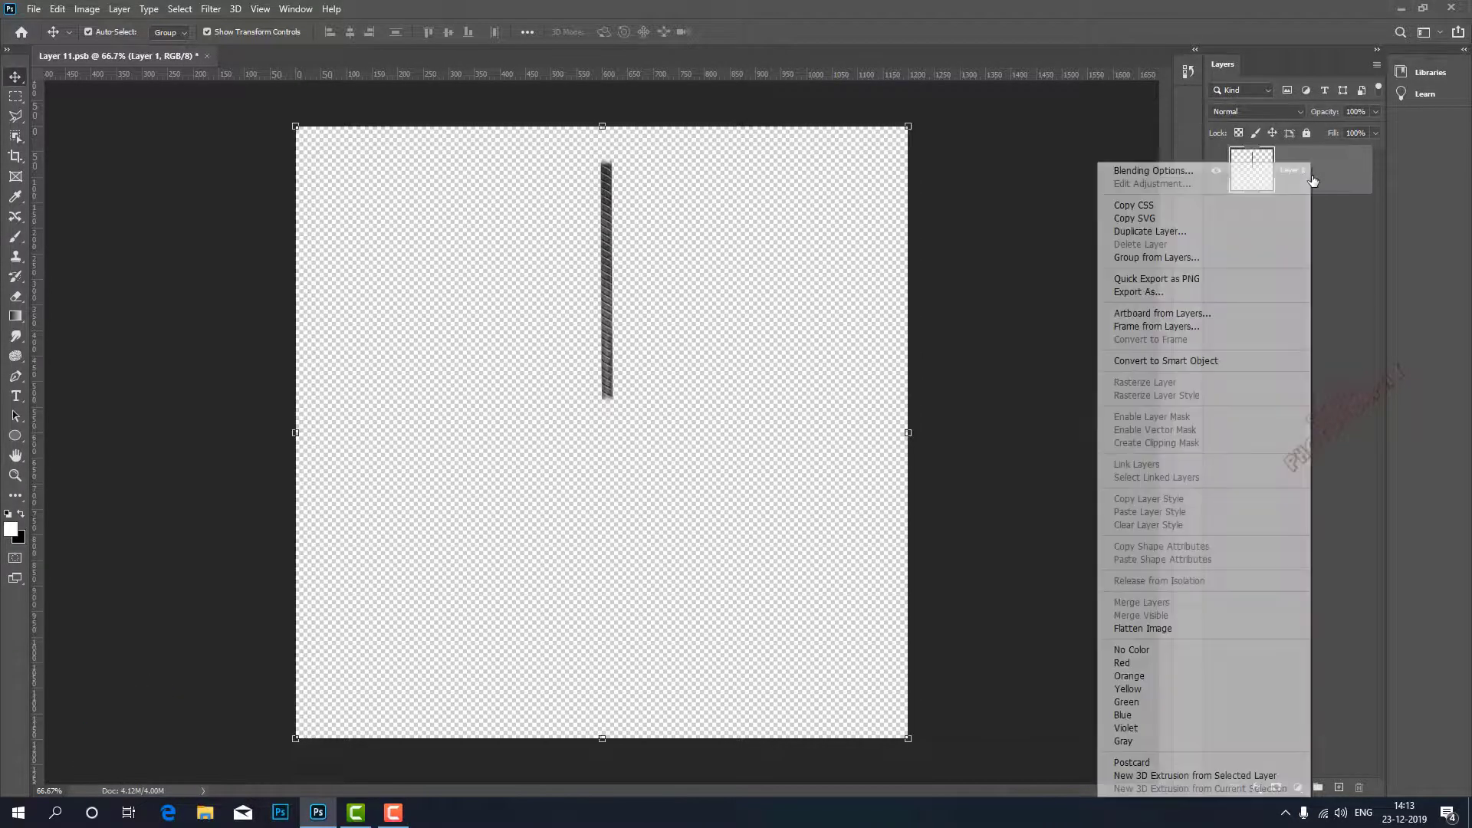
pyautogui.click(1213, 364)
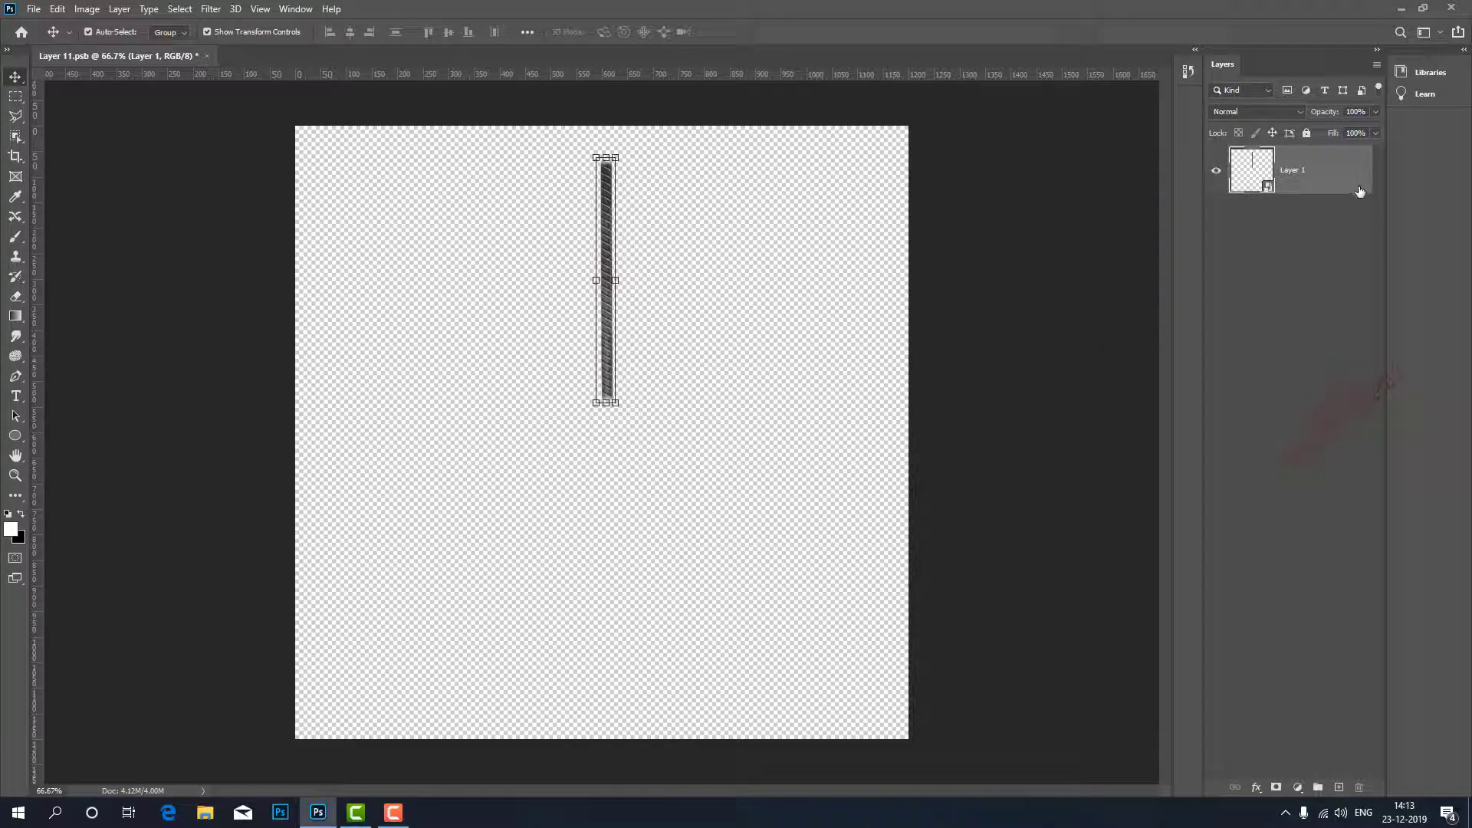
# Start Puppet Warp on the rope and place five pins along it, from the upper end to near the lower end.
pyautogui.click(56, 10)
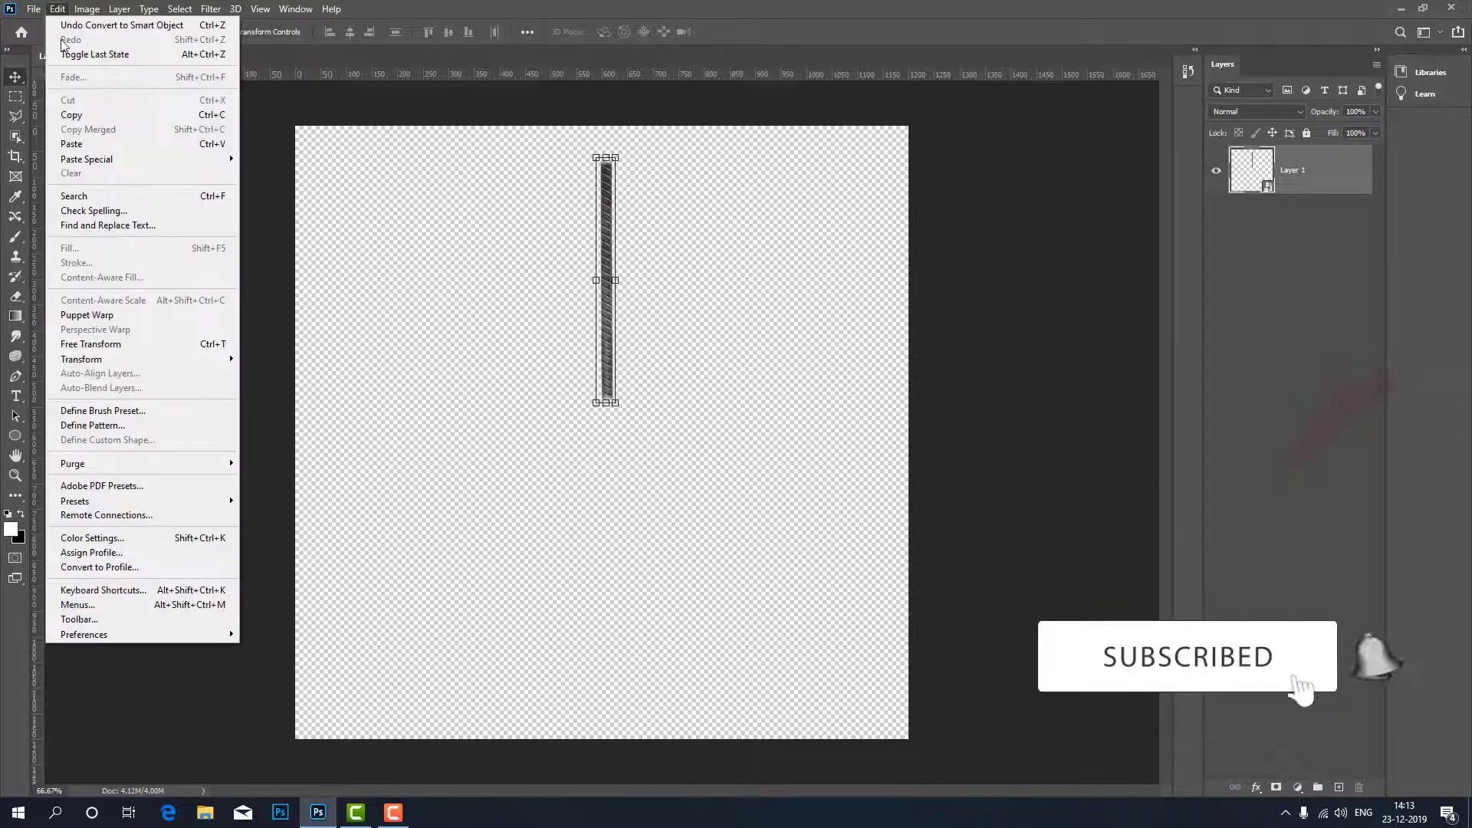
pyautogui.click(83, 315)
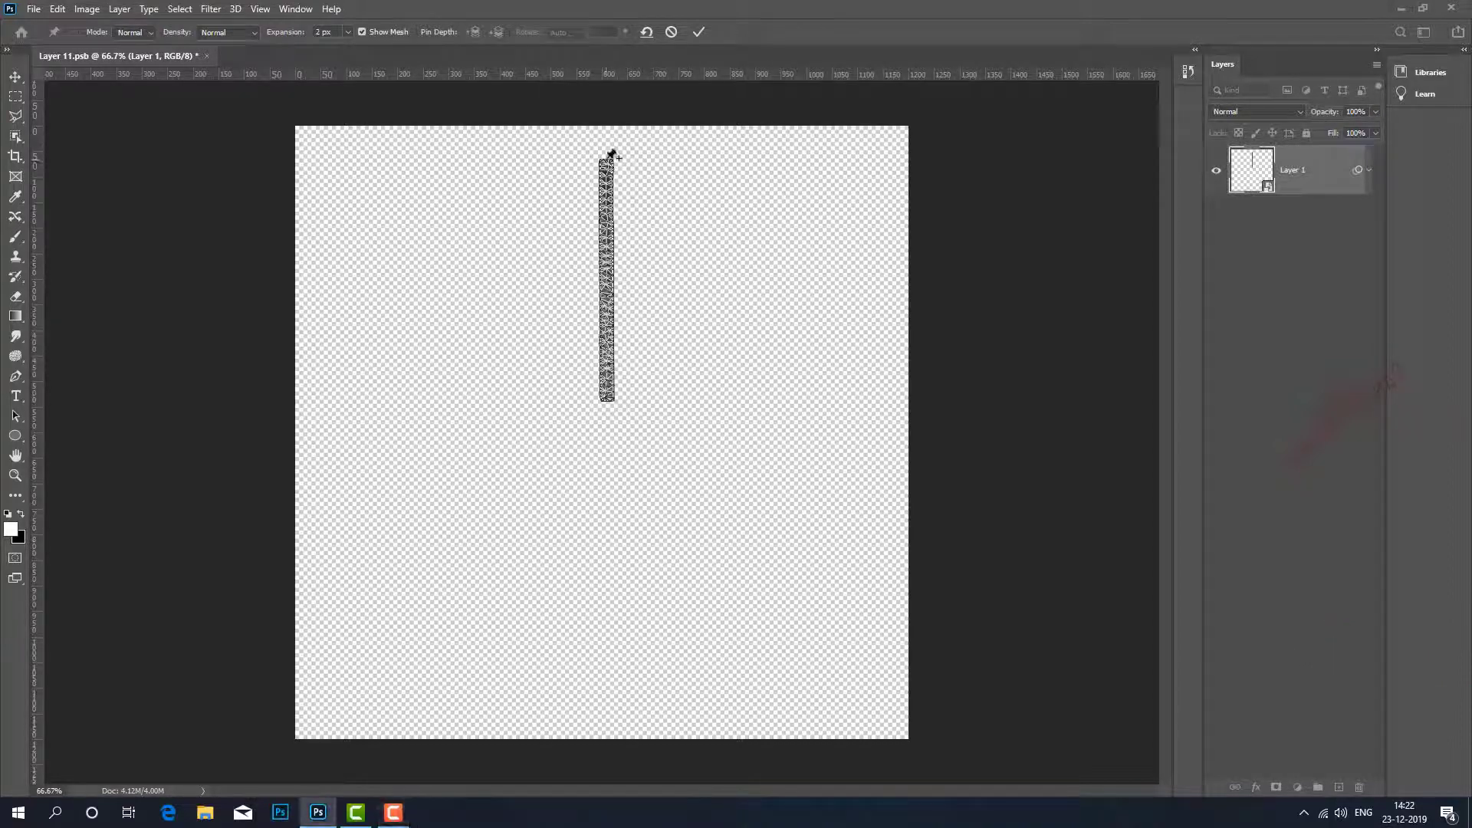
pyautogui.click(606, 160)
pyautogui.click(606, 194)
pyautogui.click(606, 244)
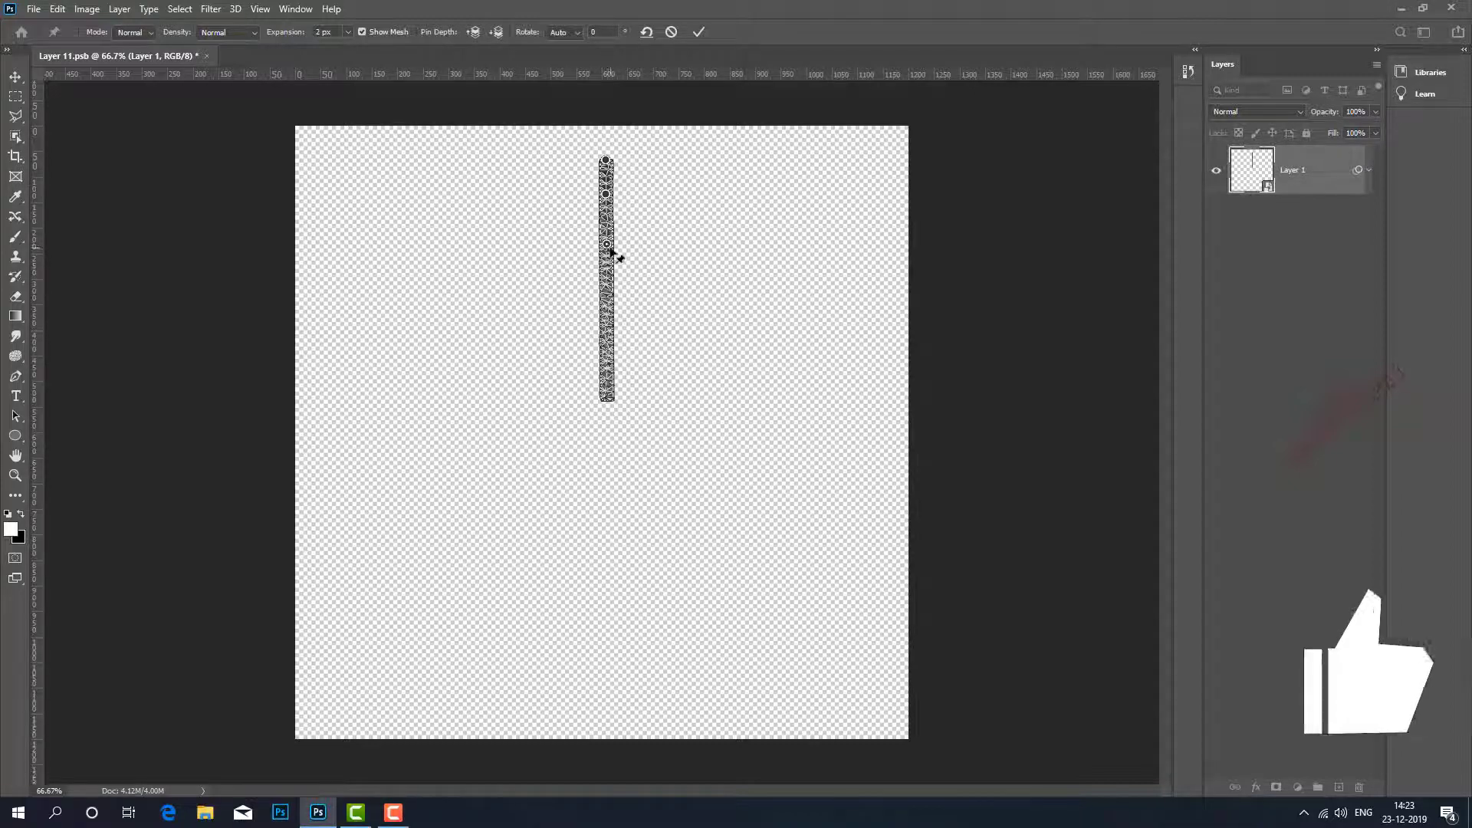
pyautogui.click(606, 334)
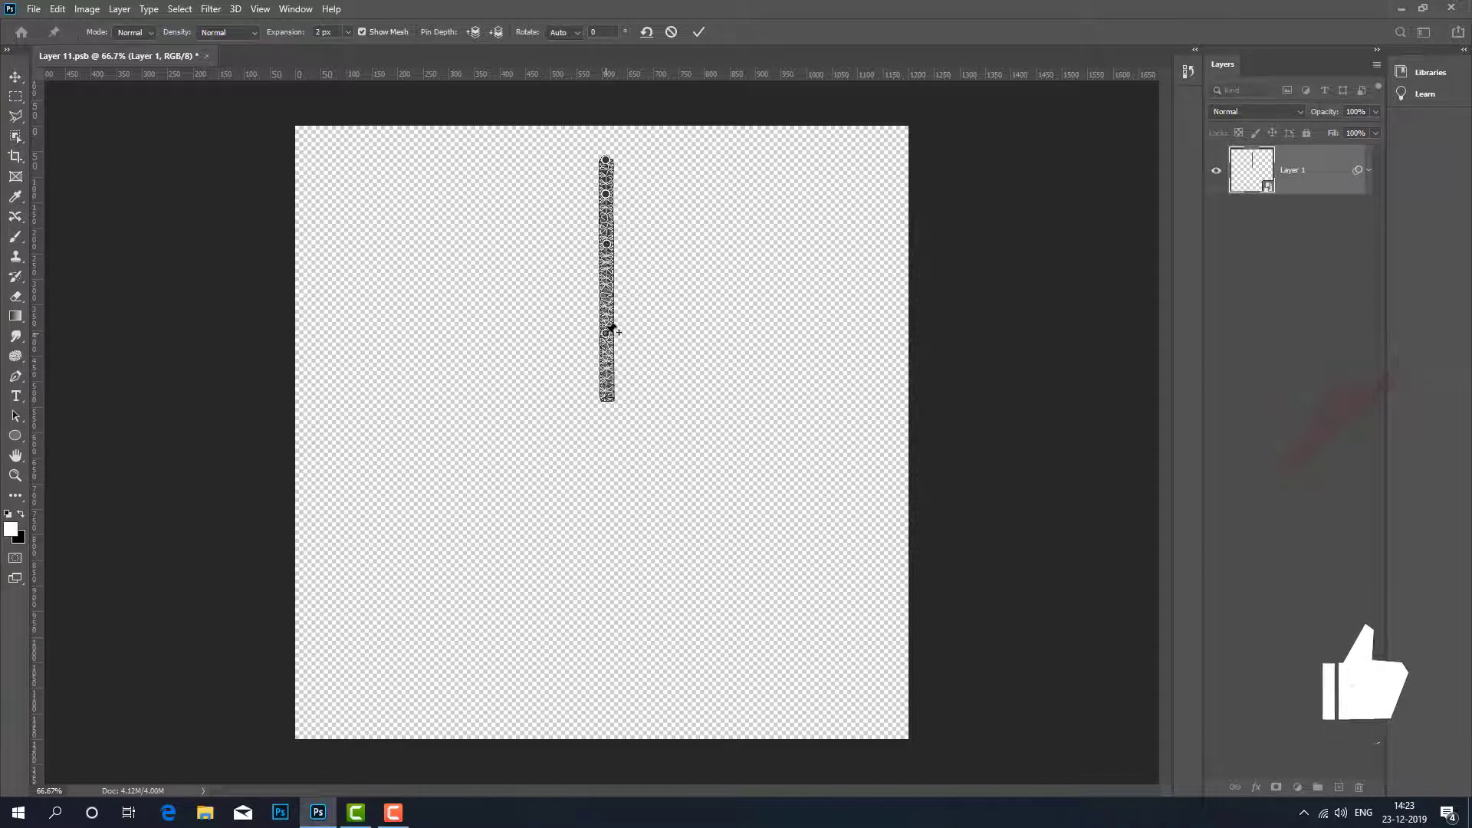
pyautogui.click(606, 371)
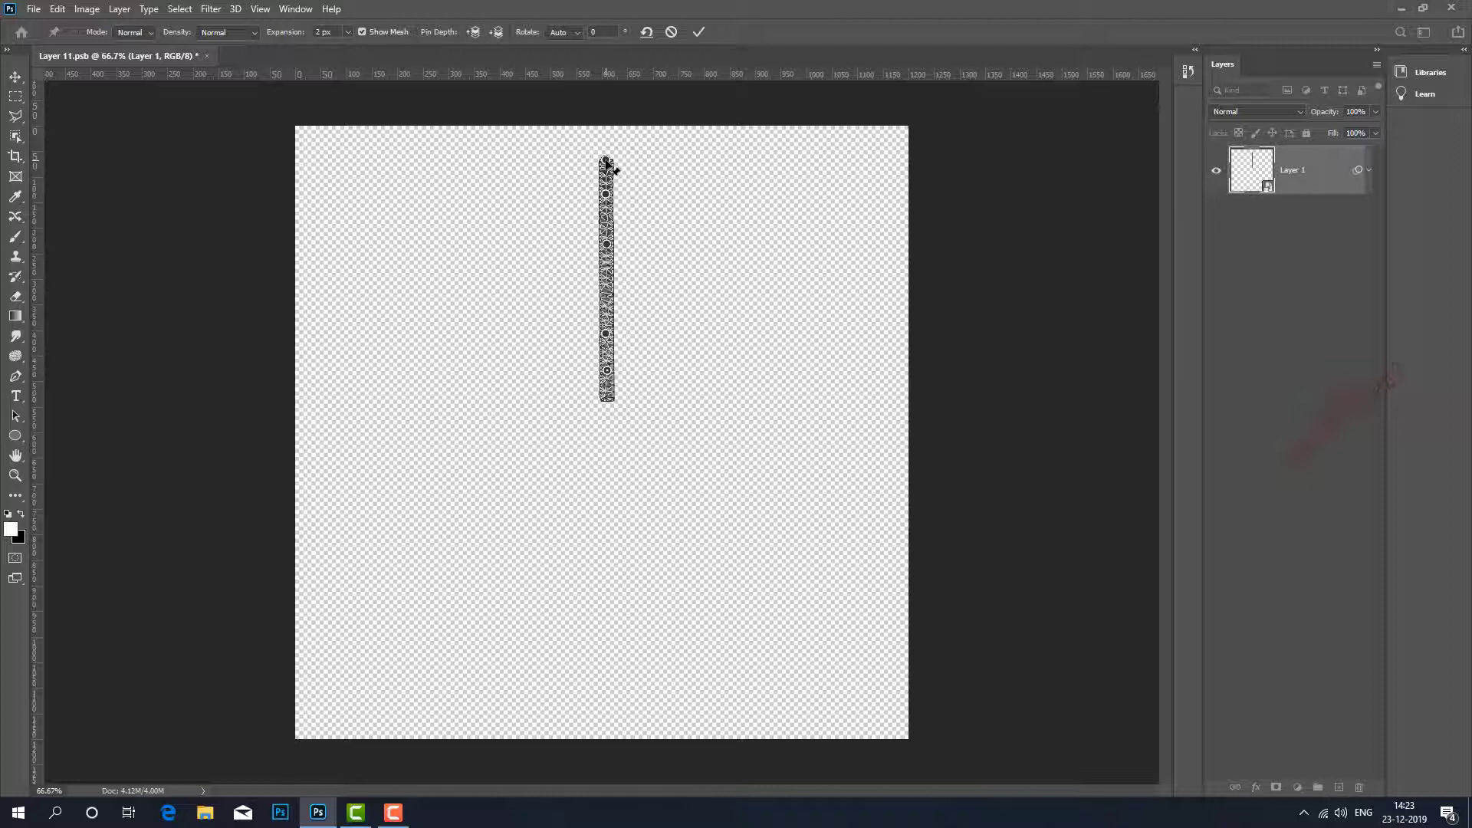
# Bend the rope's upper tip and middle to the left, rotate the lowest pin to -64°, and commit the warp.
pyautogui.moveTo(607, 163); pyautogui.dragTo(619, 197)
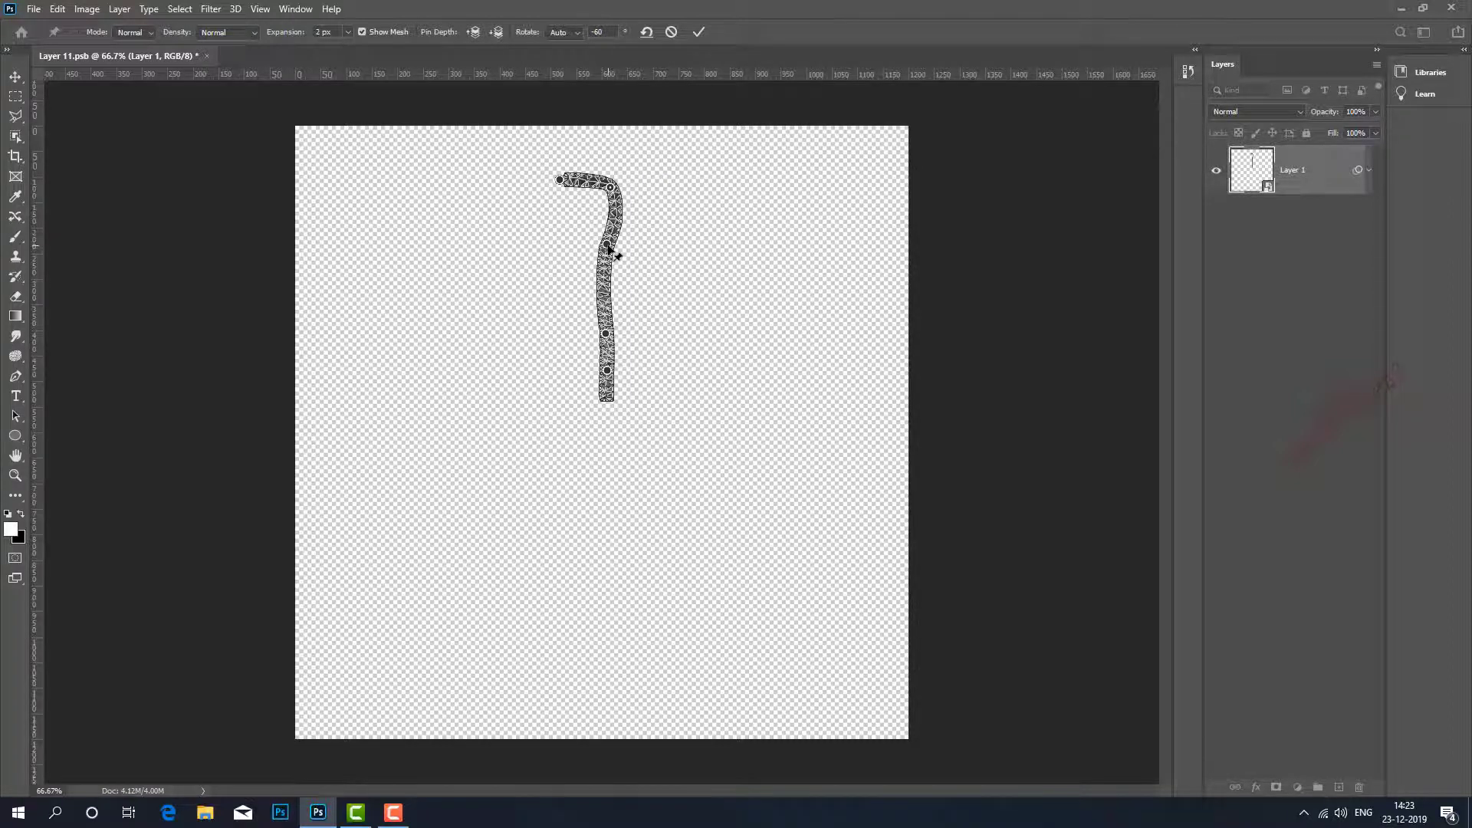
pyautogui.click(607, 246)
pyautogui.moveTo(606, 338); pyautogui.dragTo(573, 340)
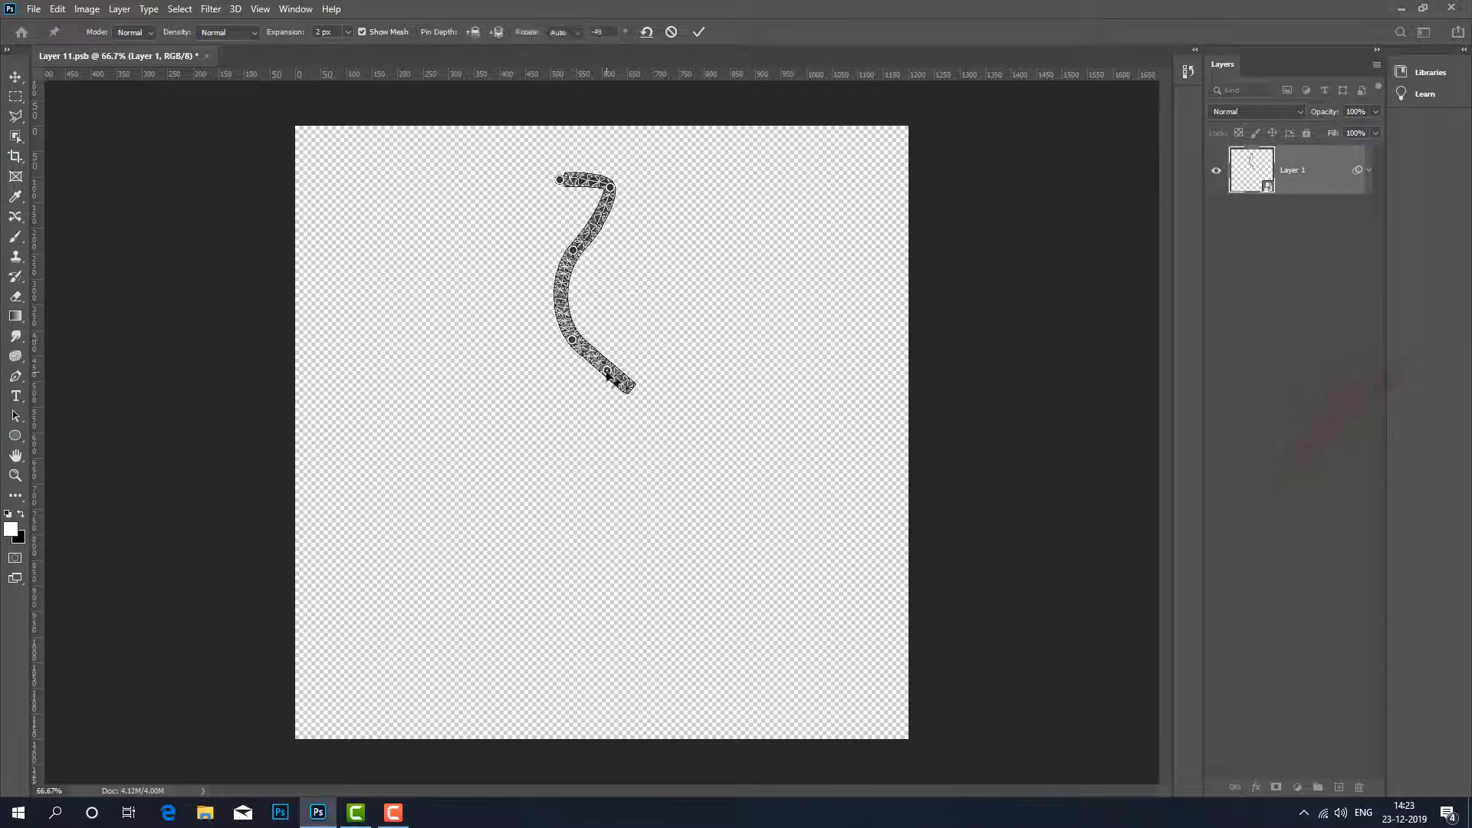
pyautogui.keyDown('alt'); pyautogui.click(608, 374); pyautogui.keyUp('alt')
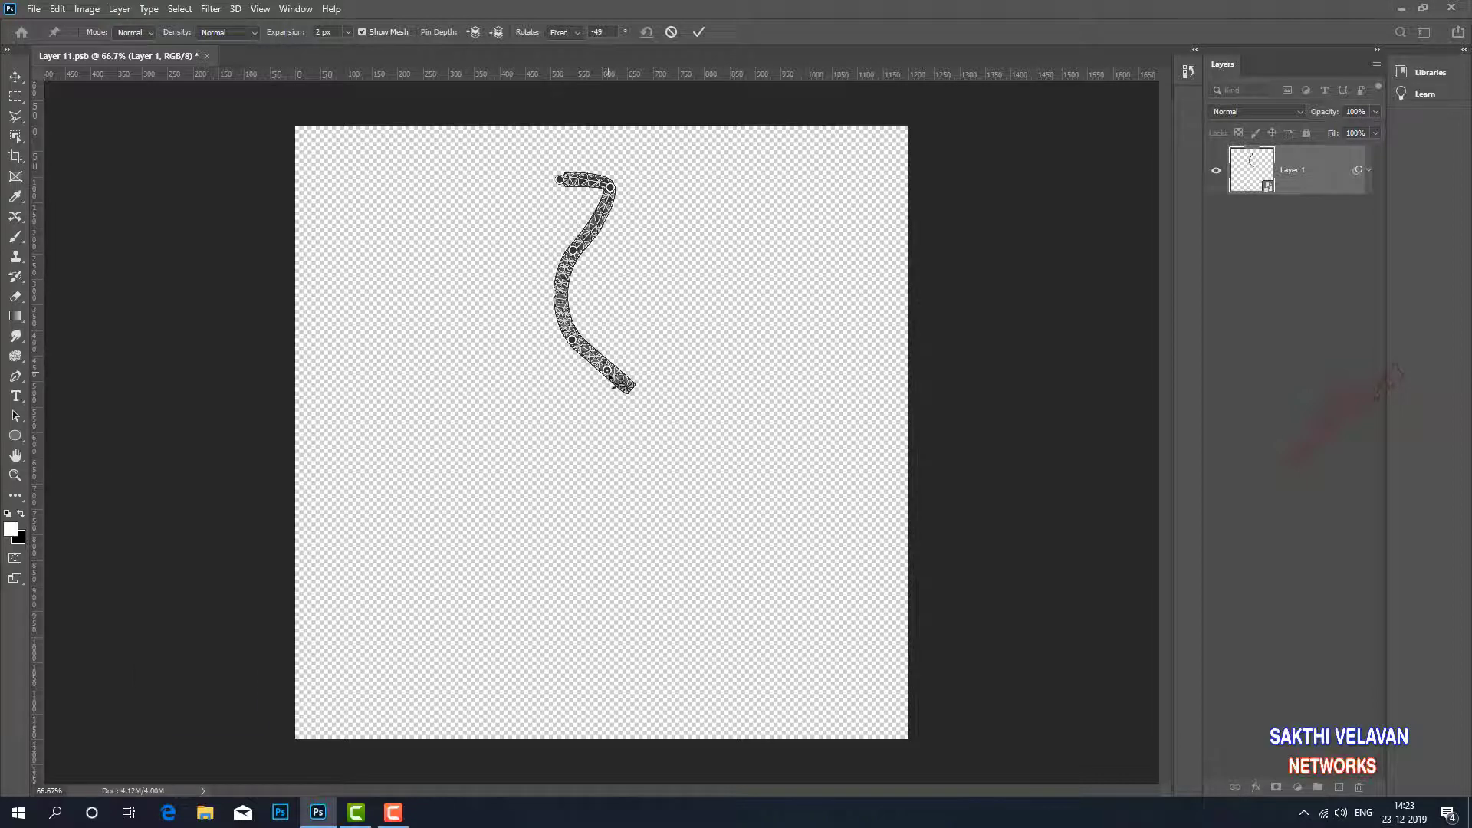
pyautogui.moveTo(610, 376); pyautogui.dragTo(611, 384)
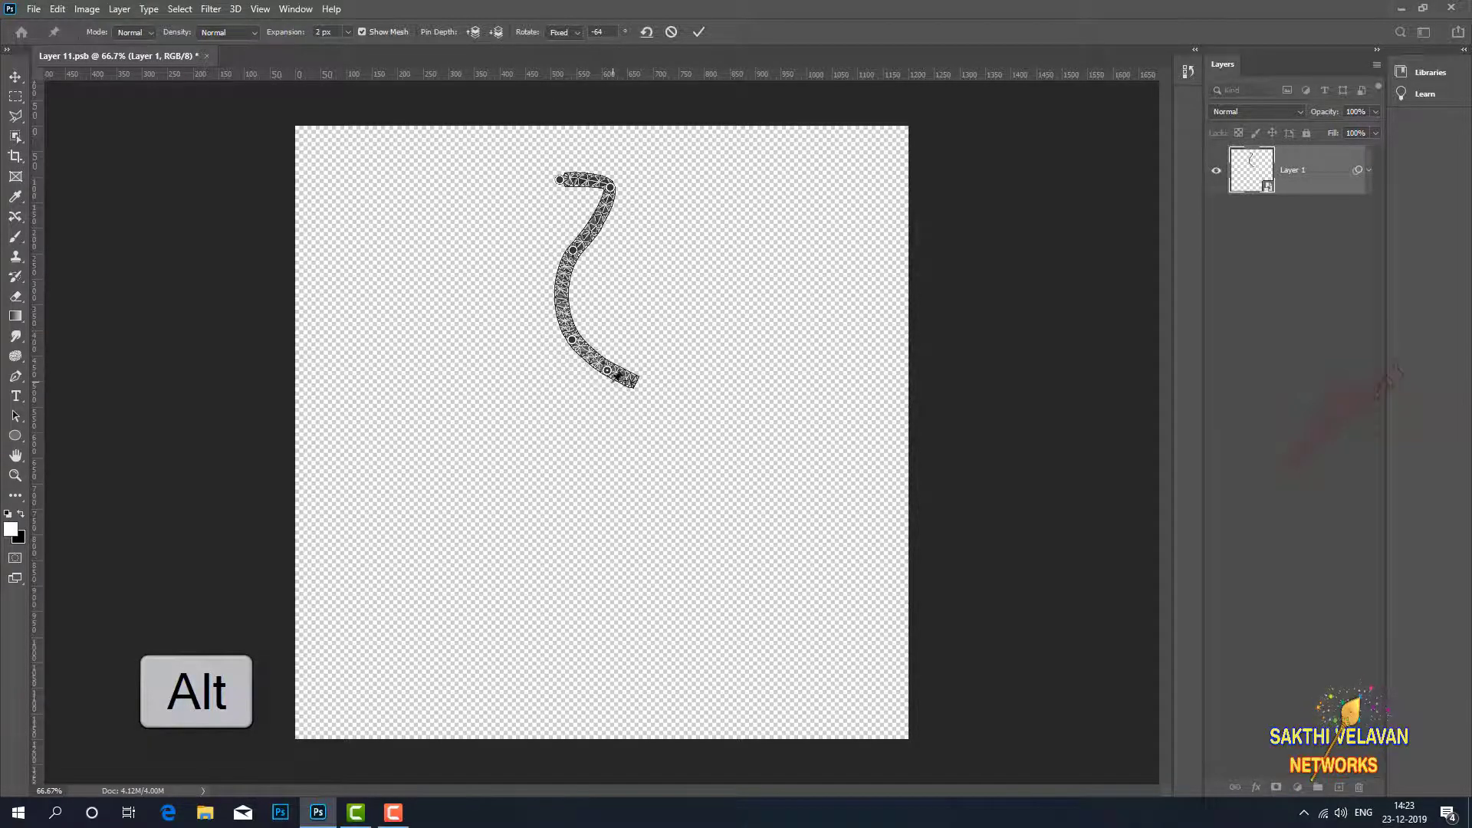
pyautogui.click(698, 32)
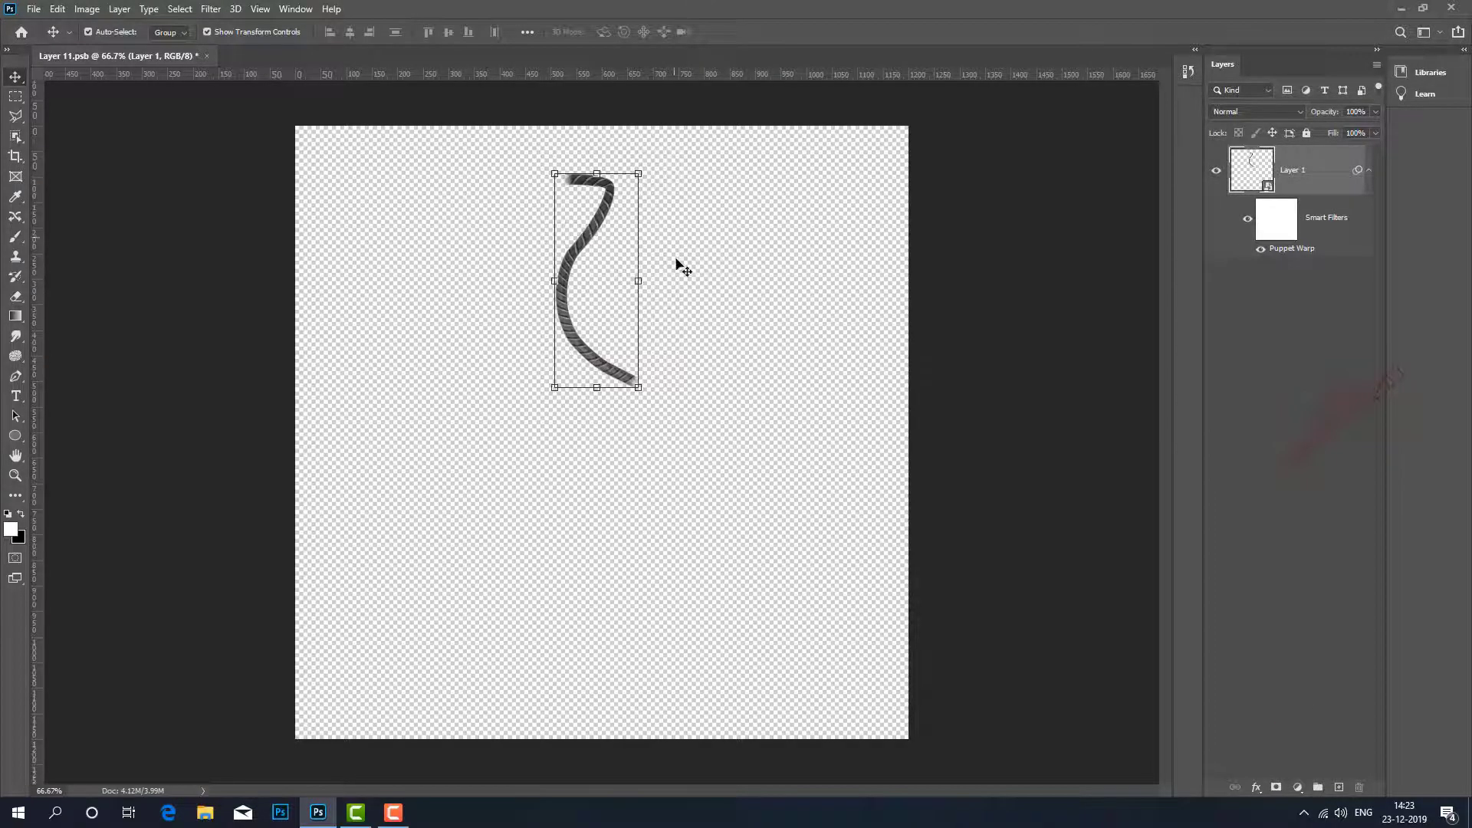
# Convert the warped rope layer to a smart object again and duplicate it.
pyautogui.rightClick(1322, 183)
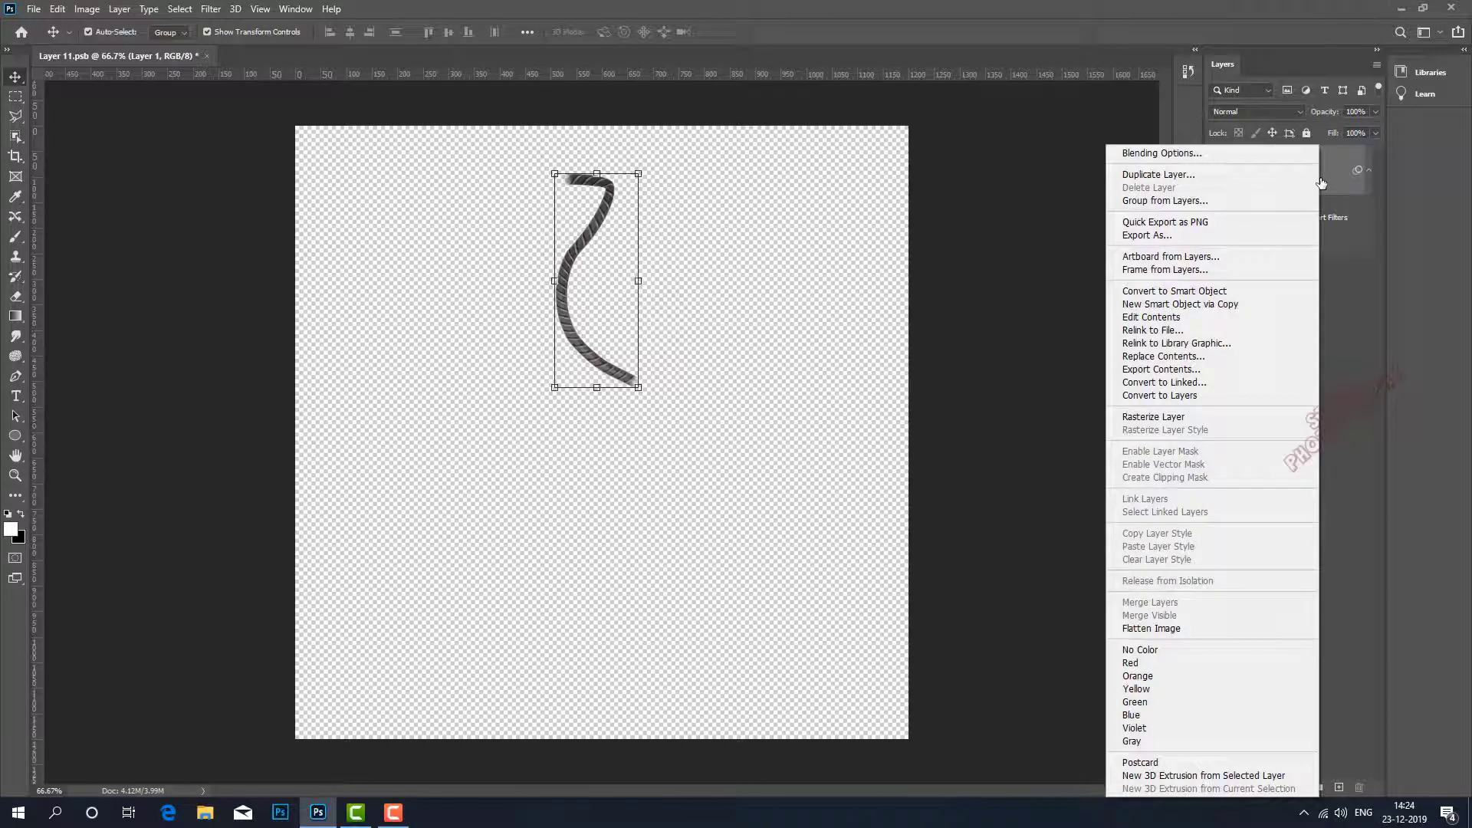
pyautogui.click(1144, 290)
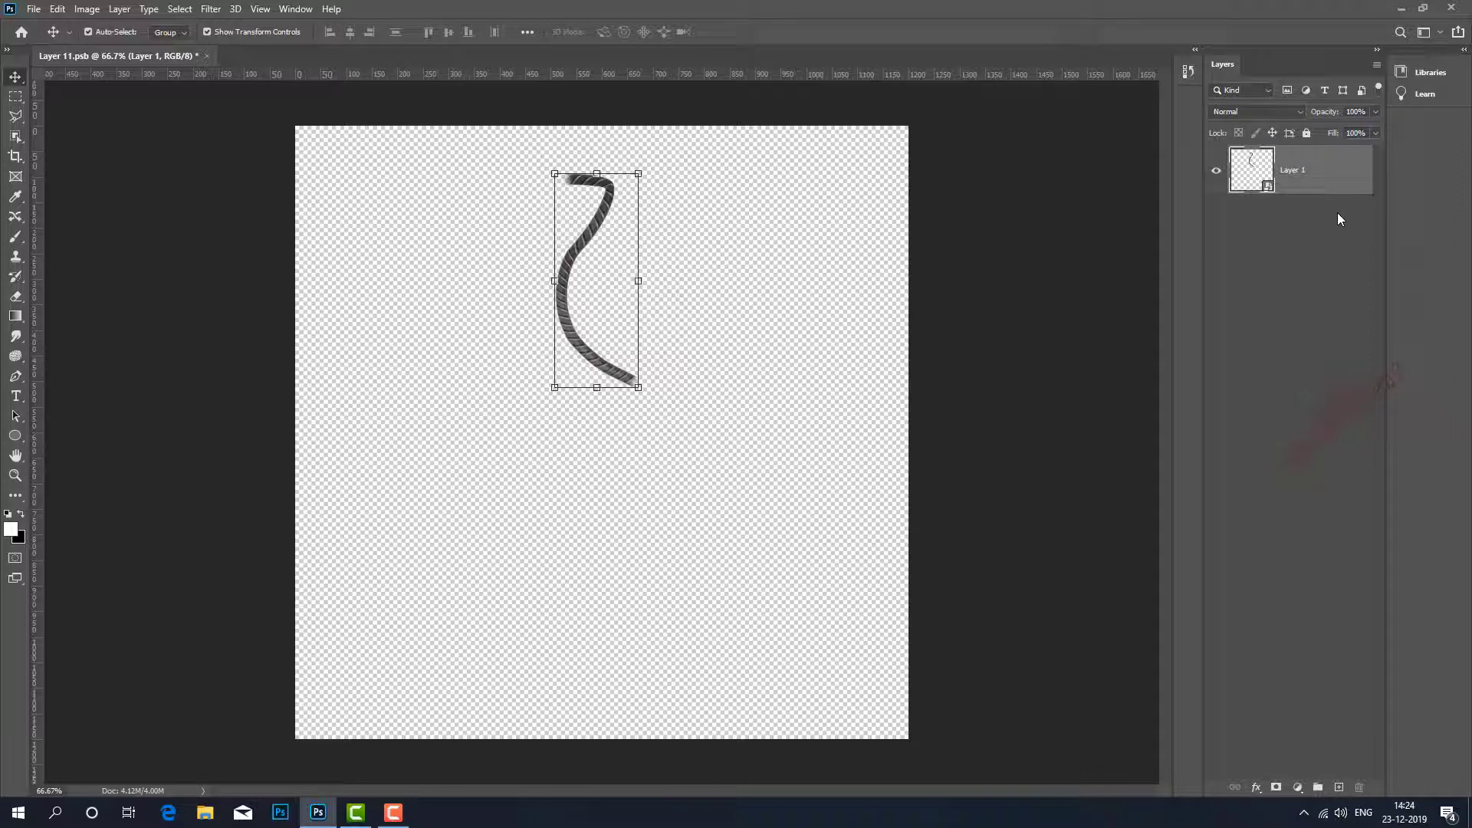
pyautogui.hotkey('ctrl', 'j')
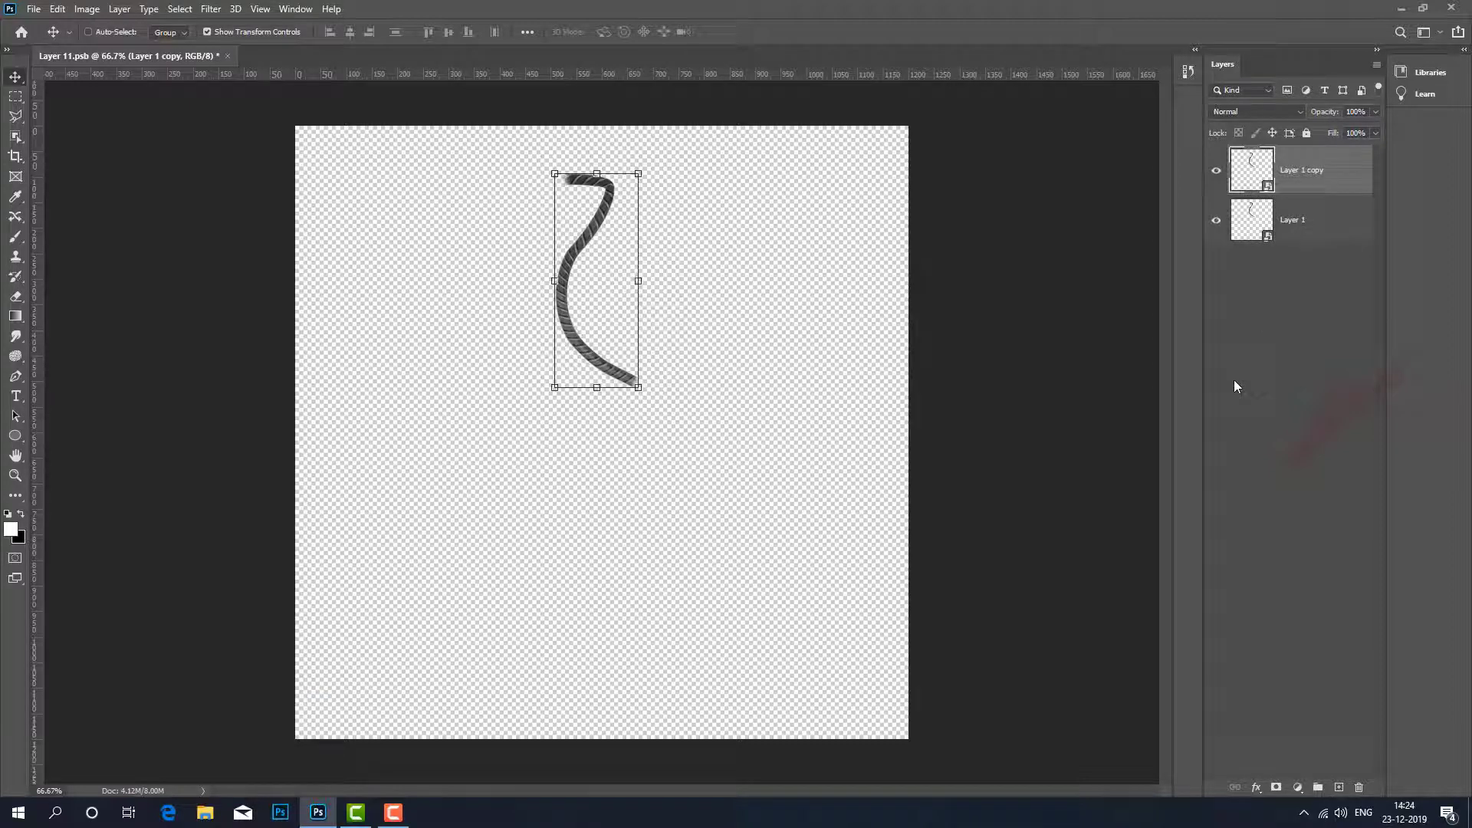
# Flip the duplicated rope layer horizontally to mirror the original curve.
pyautogui.hotkey('ctrl', 't')
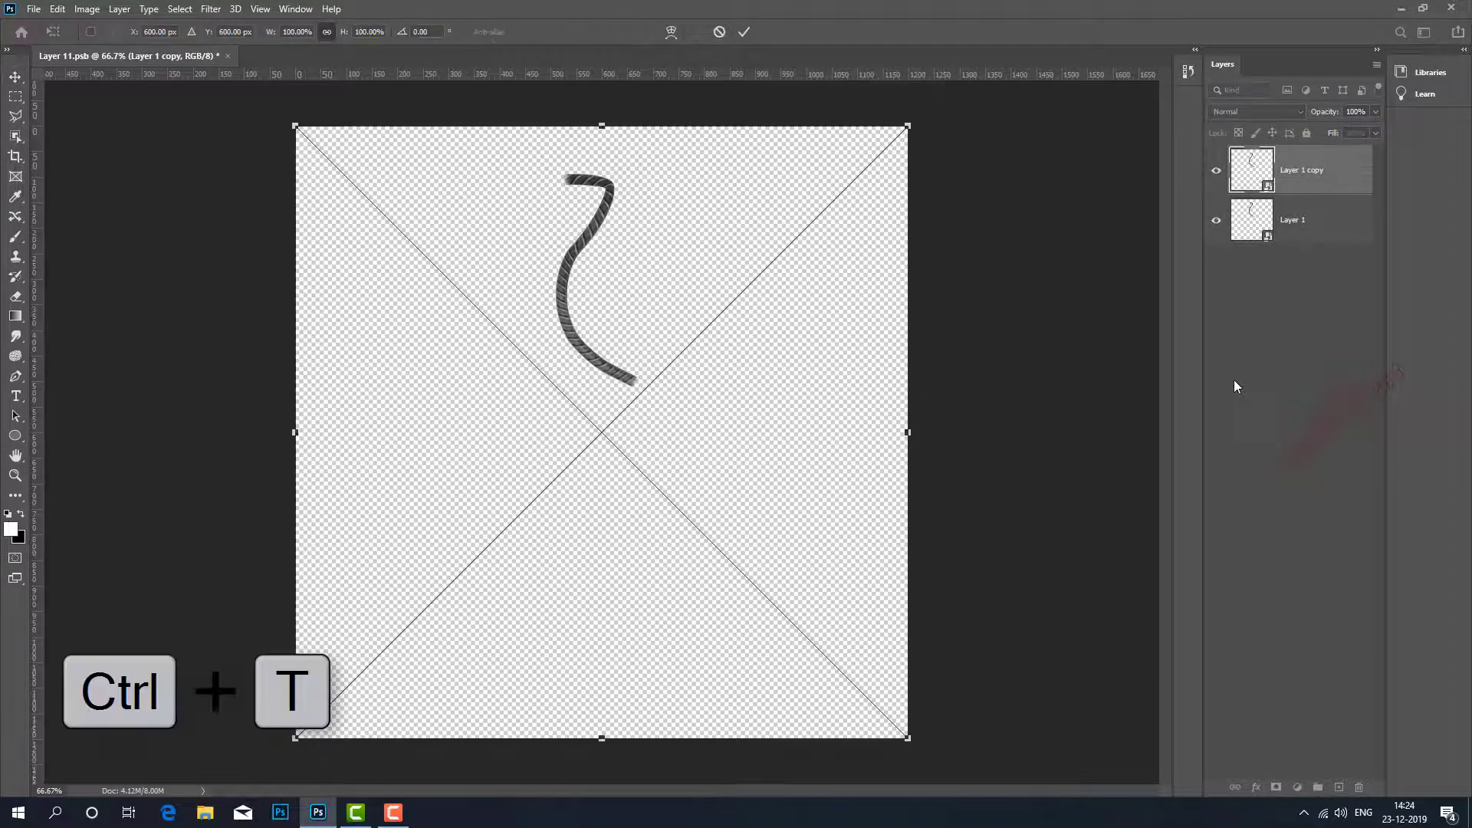
pyautogui.rightClick(628, 269)
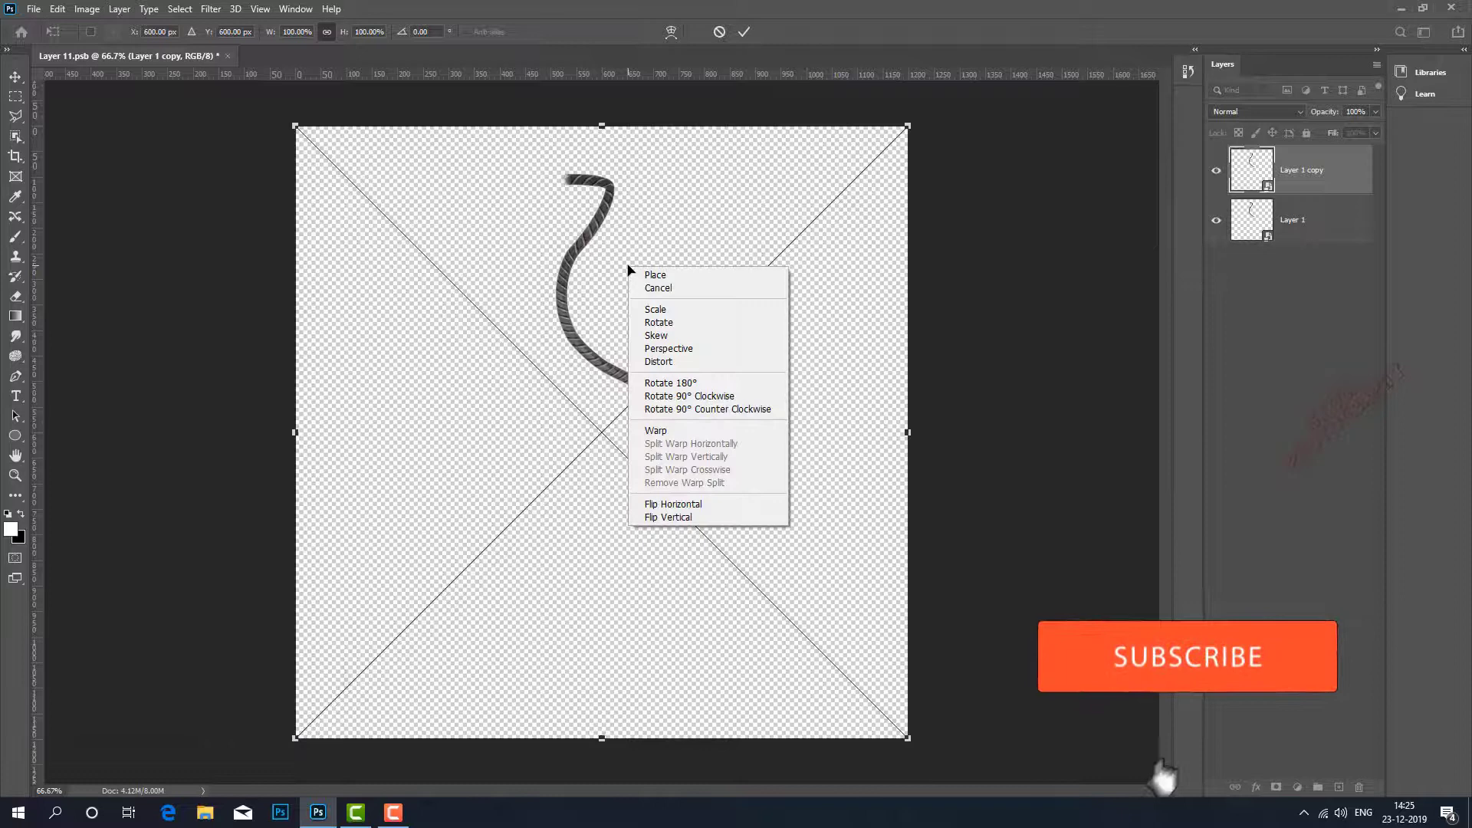
pyautogui.click(662, 504)
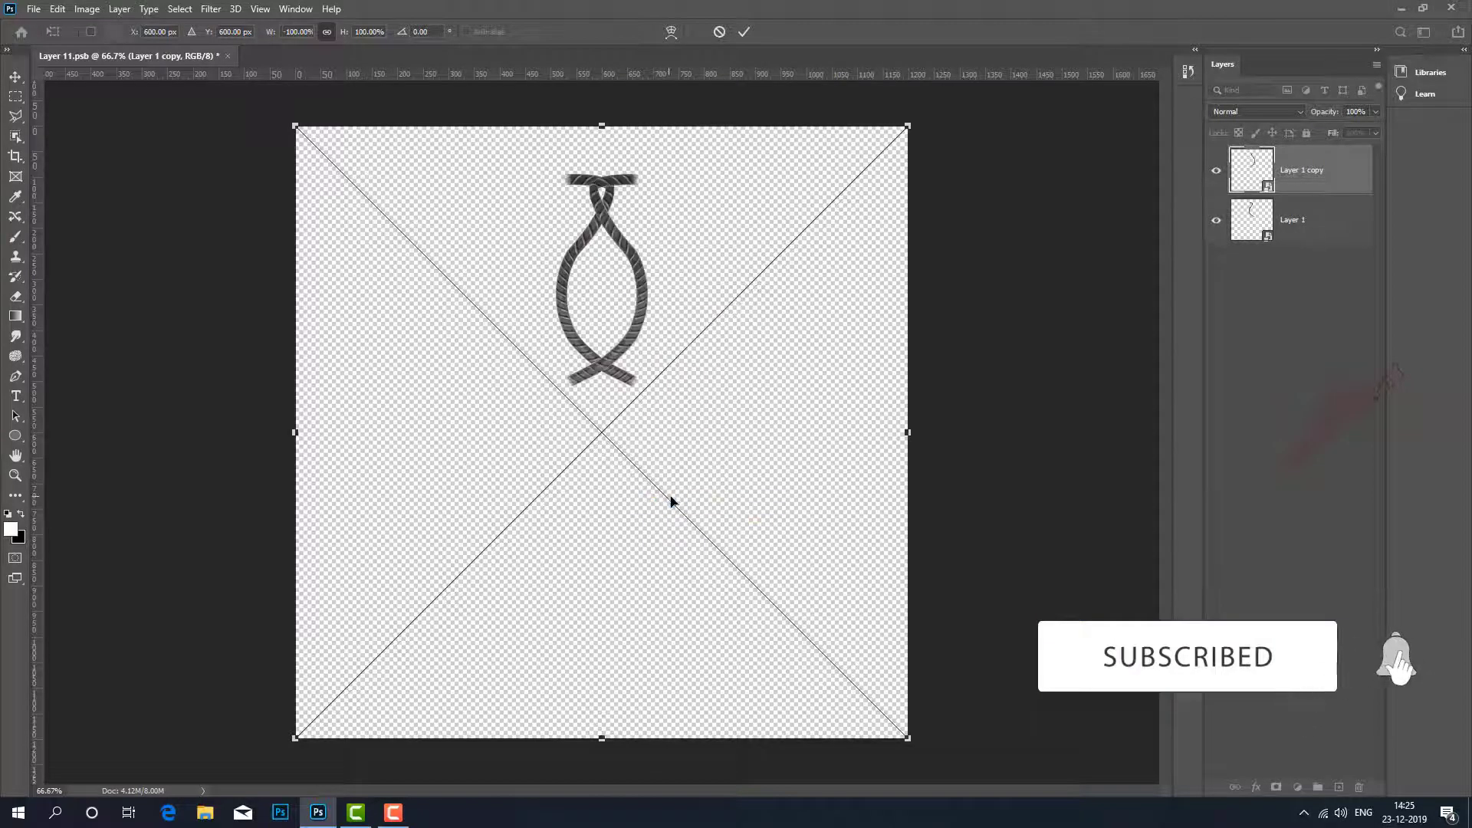
pyautogui.click(744, 31)
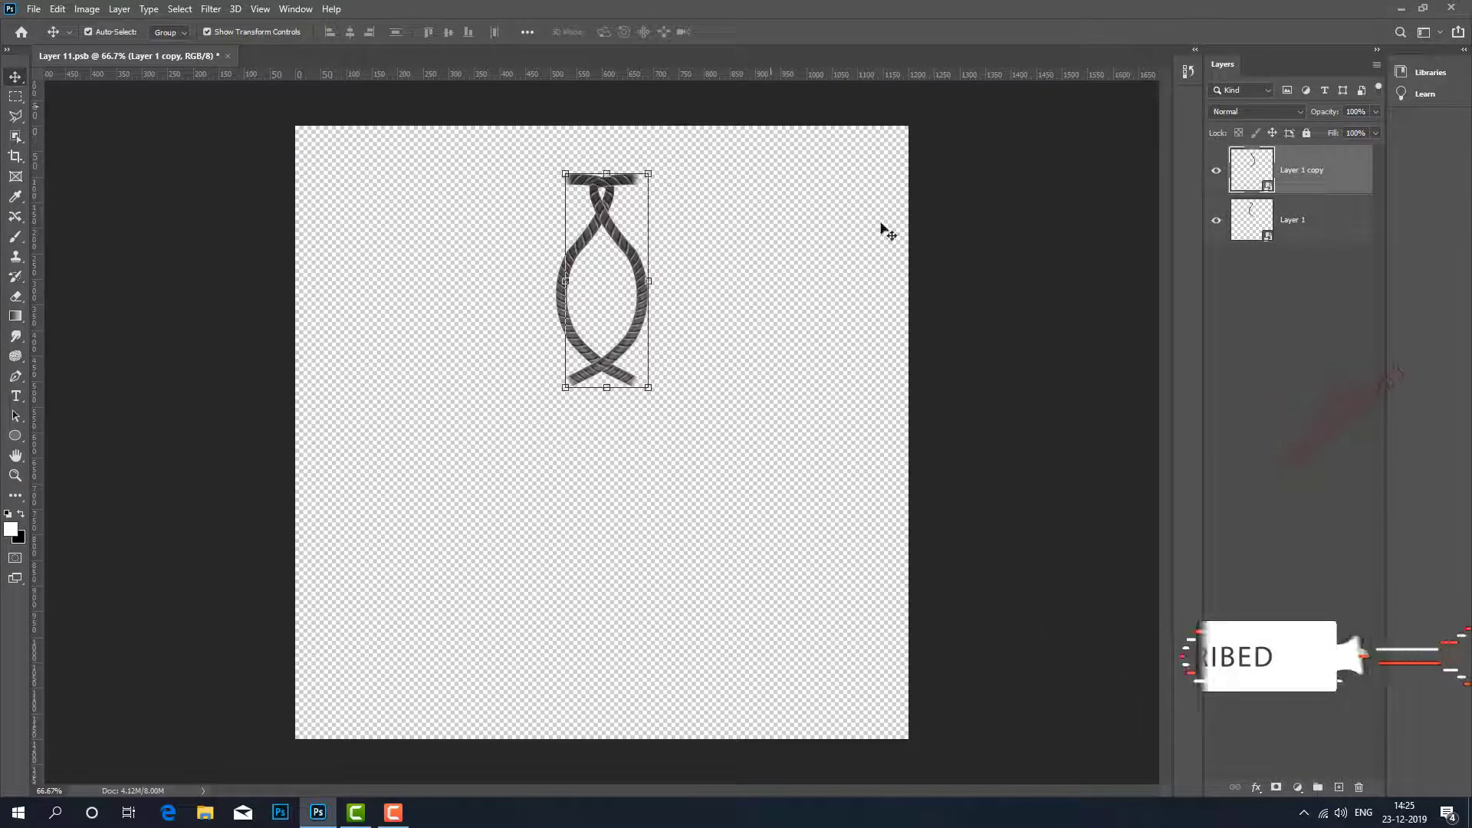
# Add vertically flipped copies of both rope layers, shifted down to Y 525 px so the loose ends overlap in the middle.
pyautogui.keyDown('shift'); pyautogui.click(1311, 227); pyautogui.keyUp('shift')
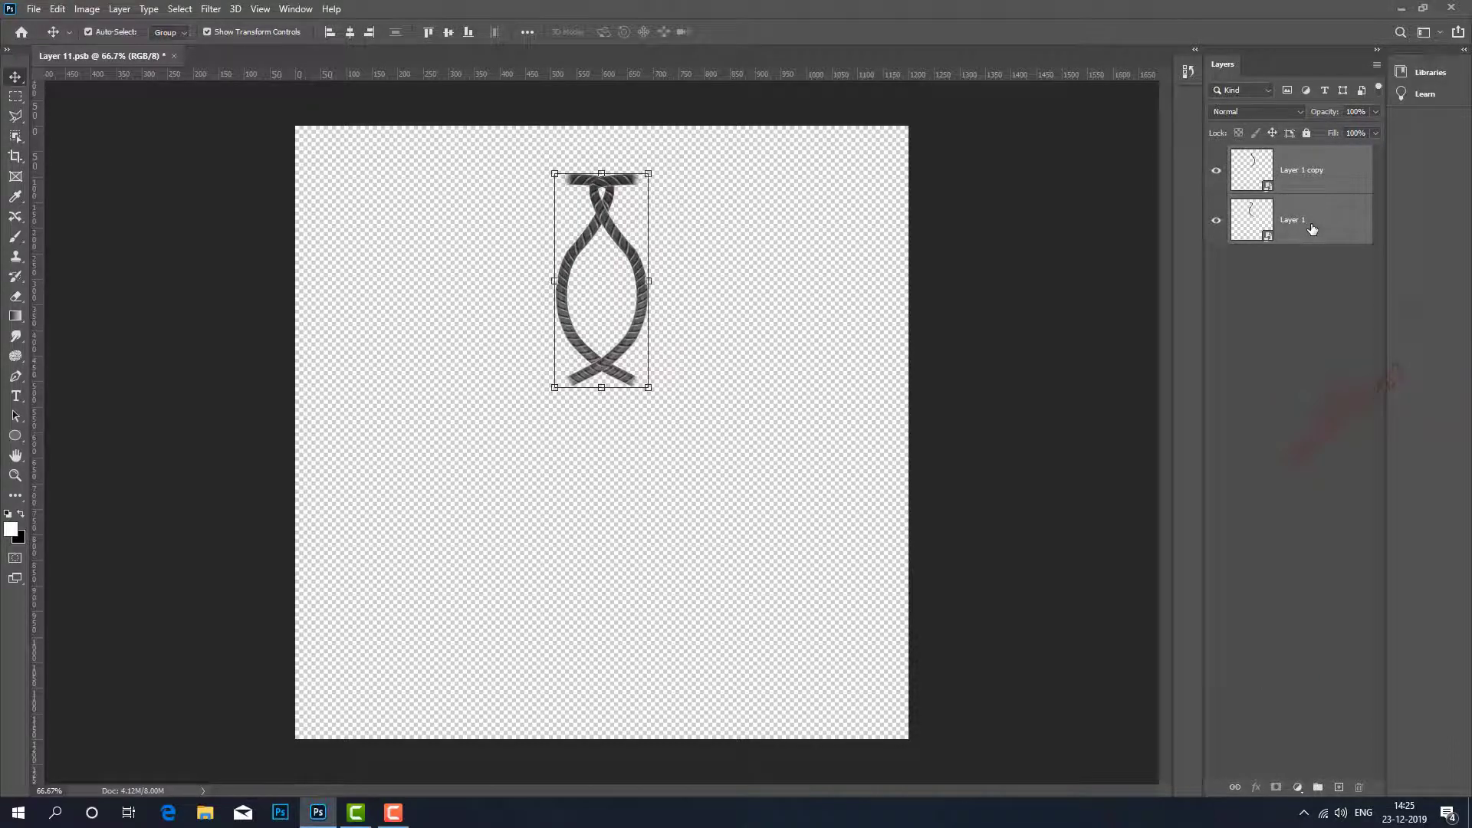
pyautogui.hotkey('ctrl', 'j')
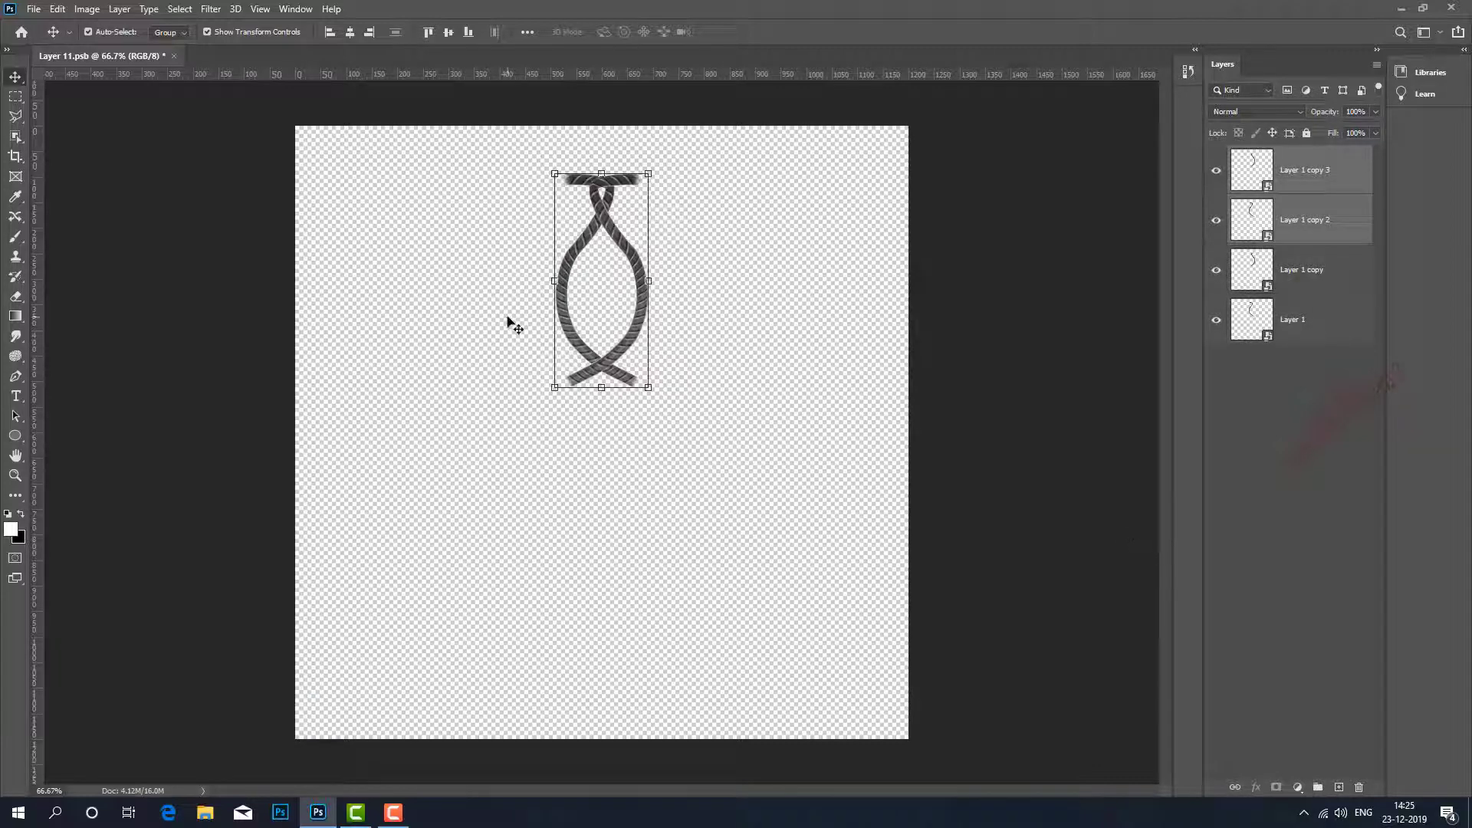
pyautogui.hotkey('ctrl', 't')
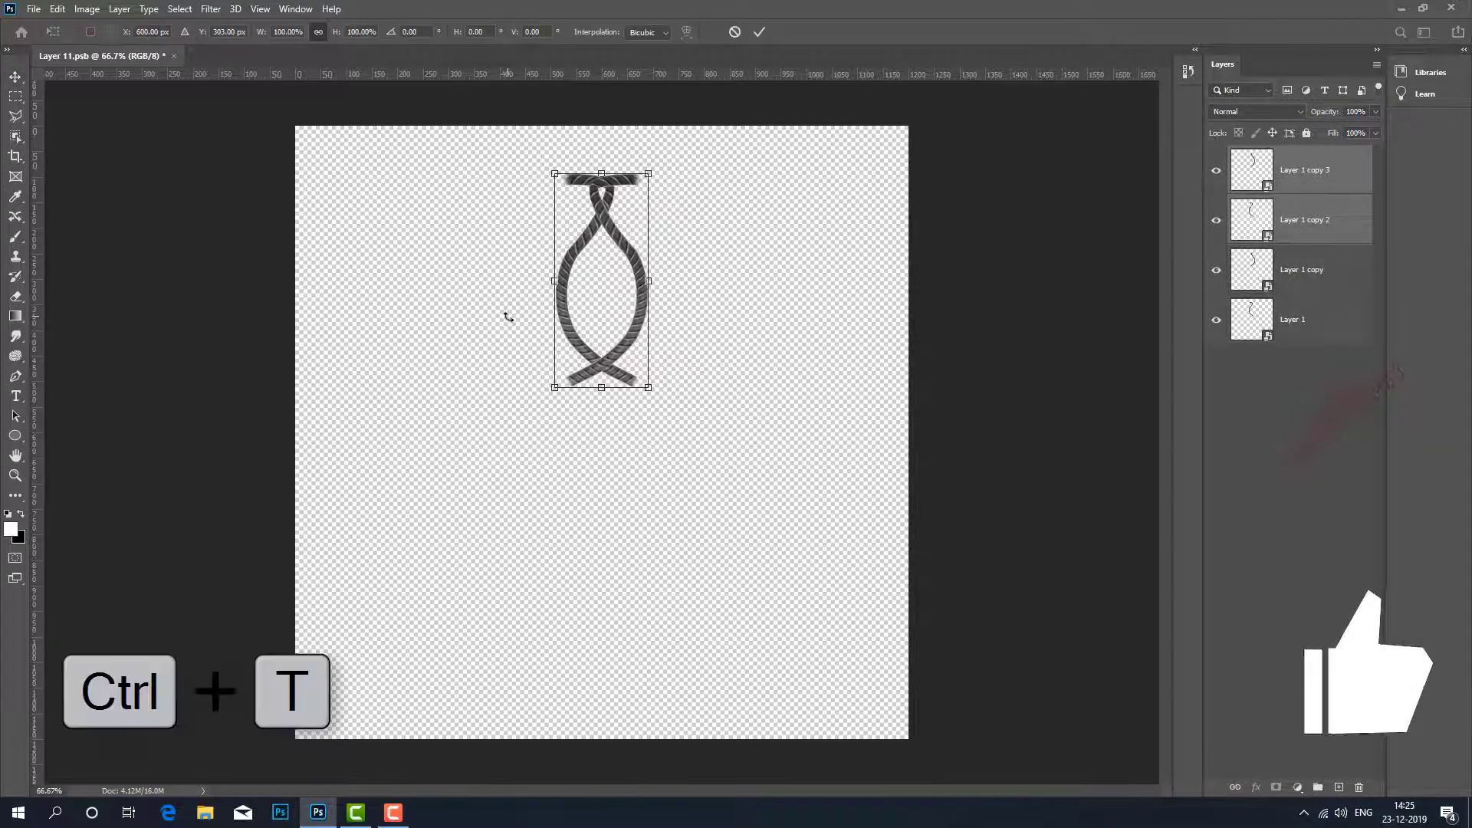
pyautogui.rightClick(601, 344)
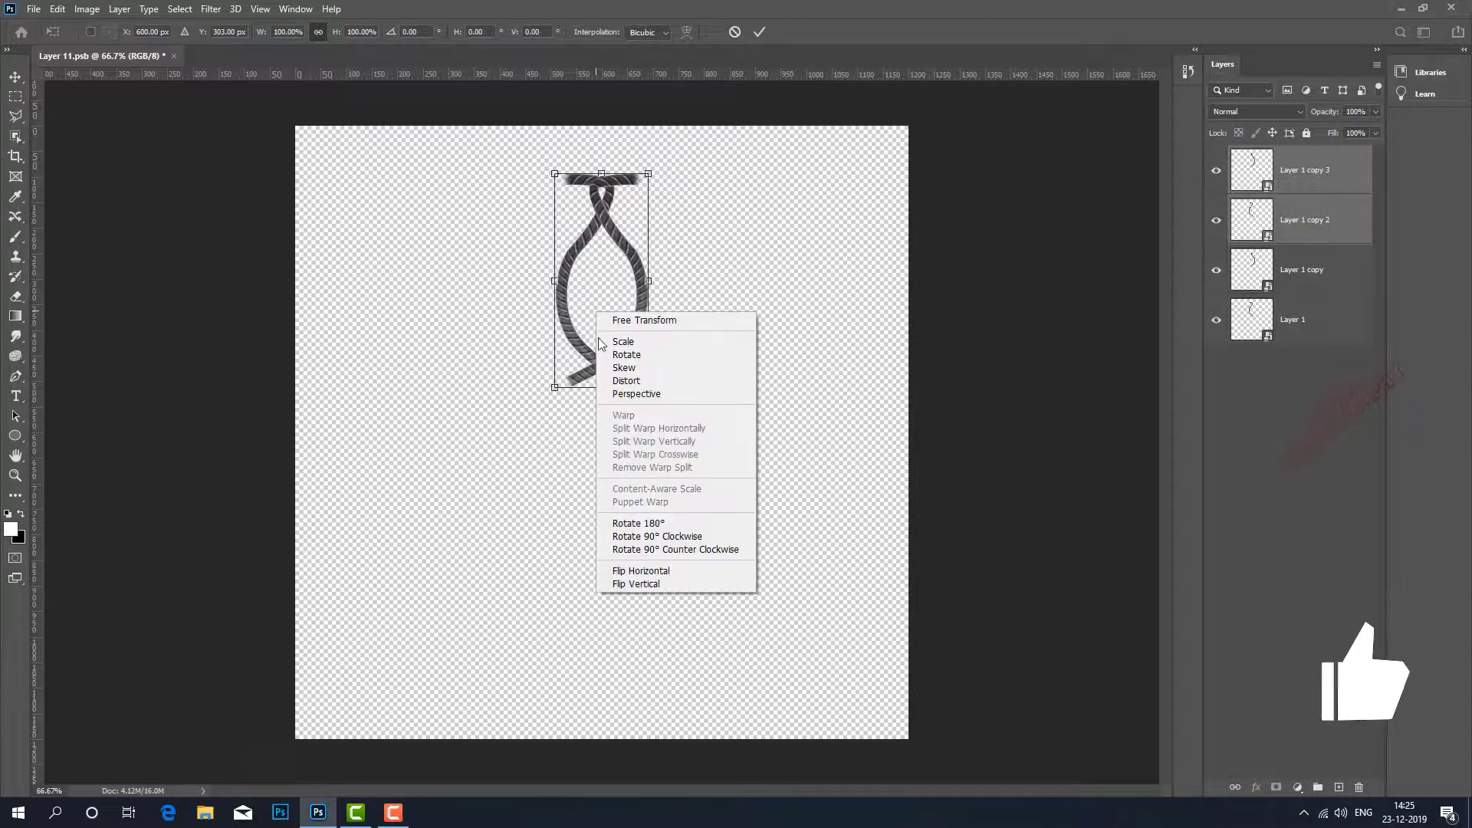
pyautogui.click(701, 585)
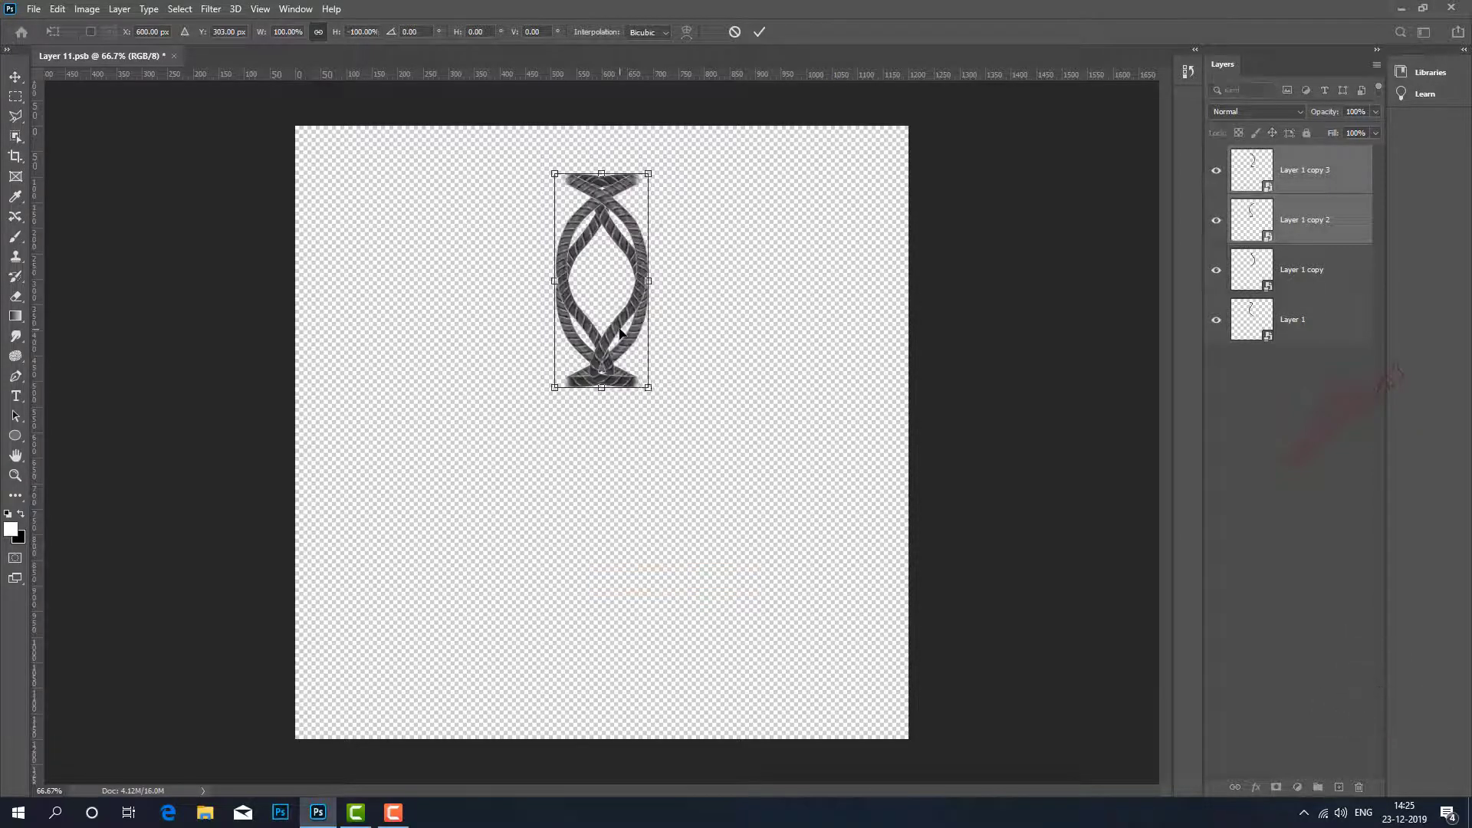
pyautogui.moveTo(613, 339); pyautogui.dragTo(613, 457)
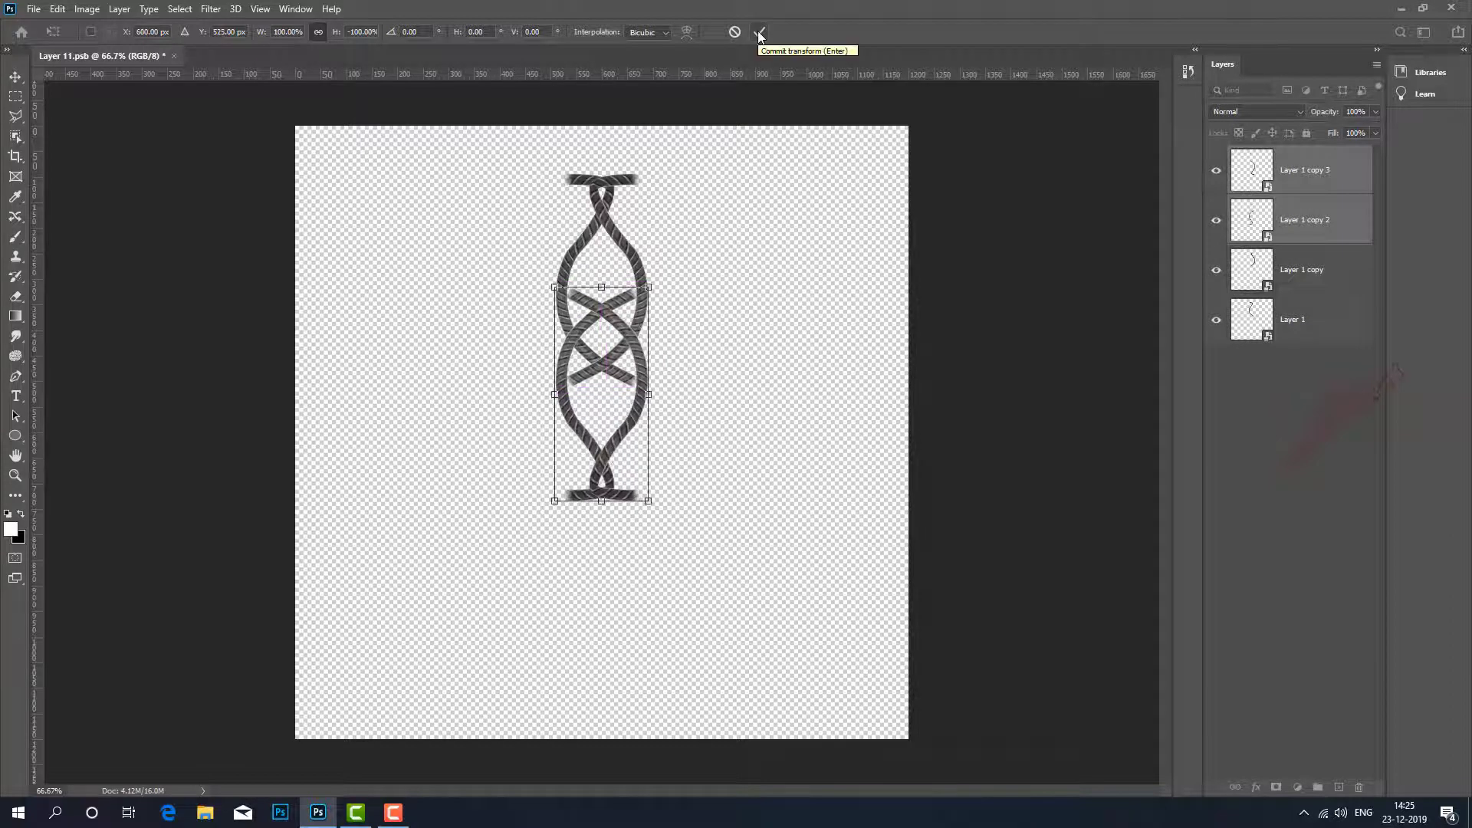
pyautogui.click(758, 30)
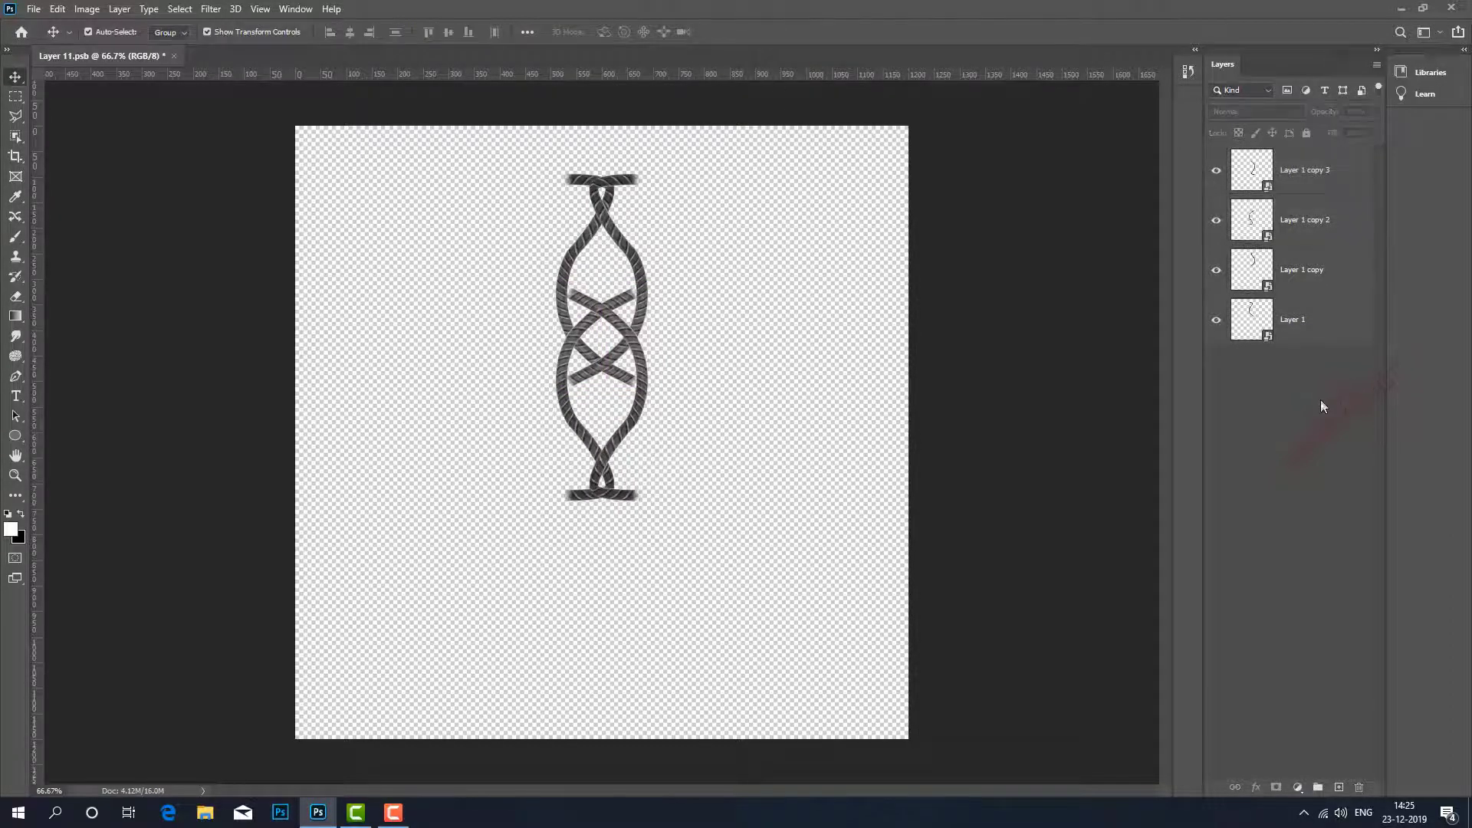
# Duplicate all four rope layers and rotate the copies 90° clockwise to form a cross-shaped pattern.
pyautogui.click(1350, 184)
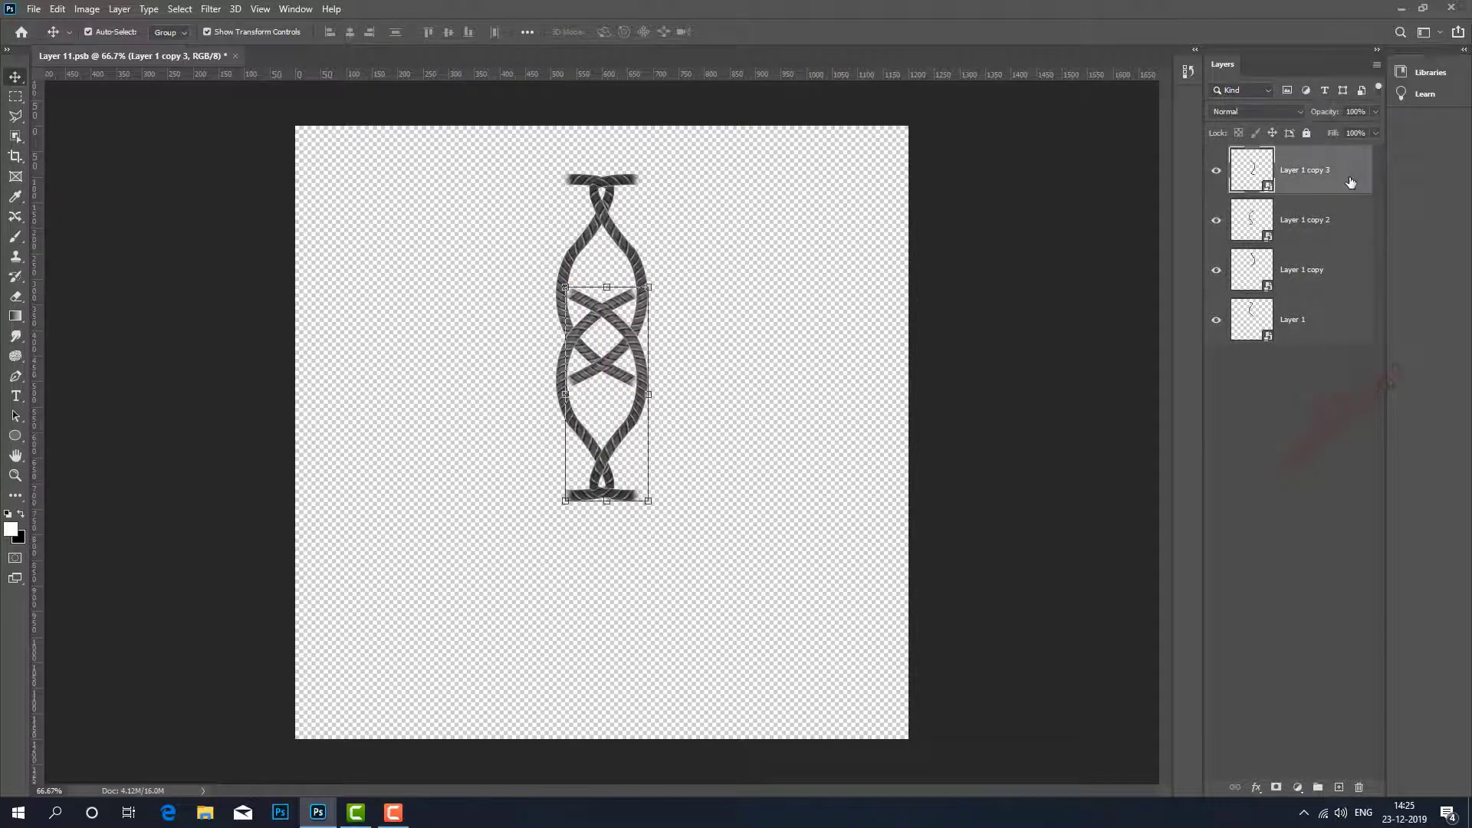
pyautogui.keyDown('shift'); pyautogui.click(1347, 320); pyautogui.keyUp('shift')
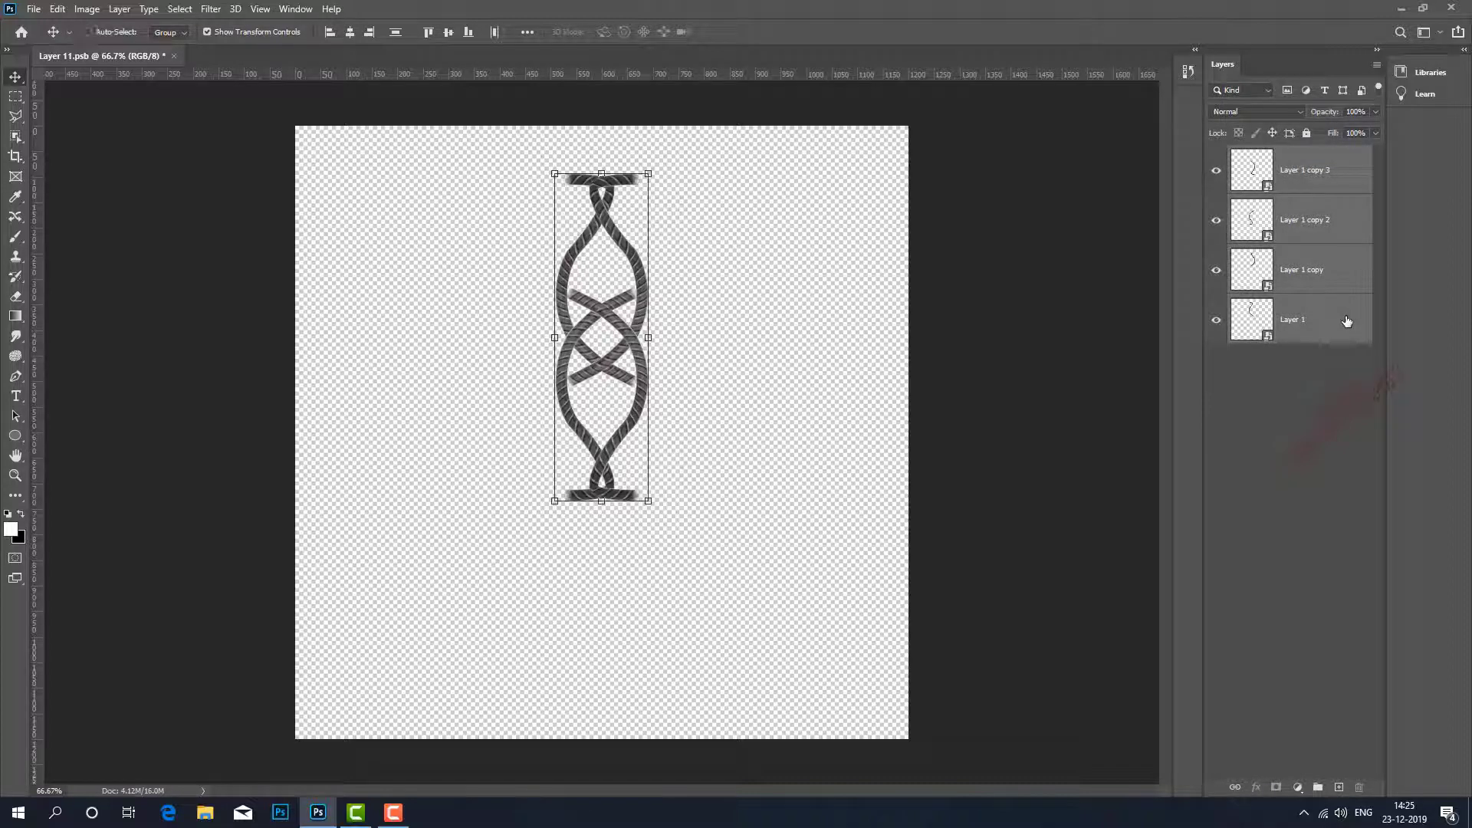
pyautogui.hotkey('ctrl', 'j')
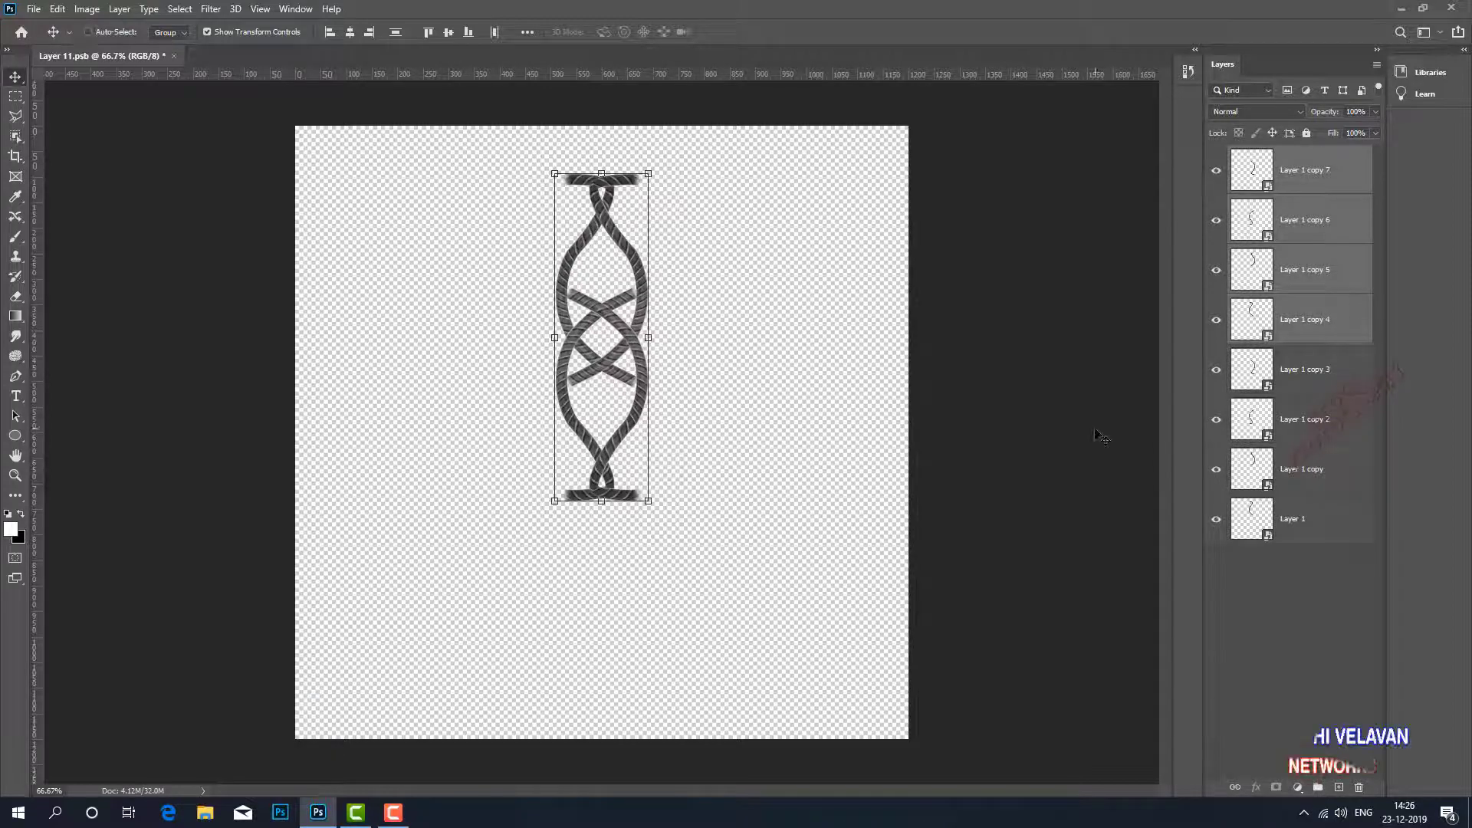
pyautogui.hotkey('ctrl', 't')
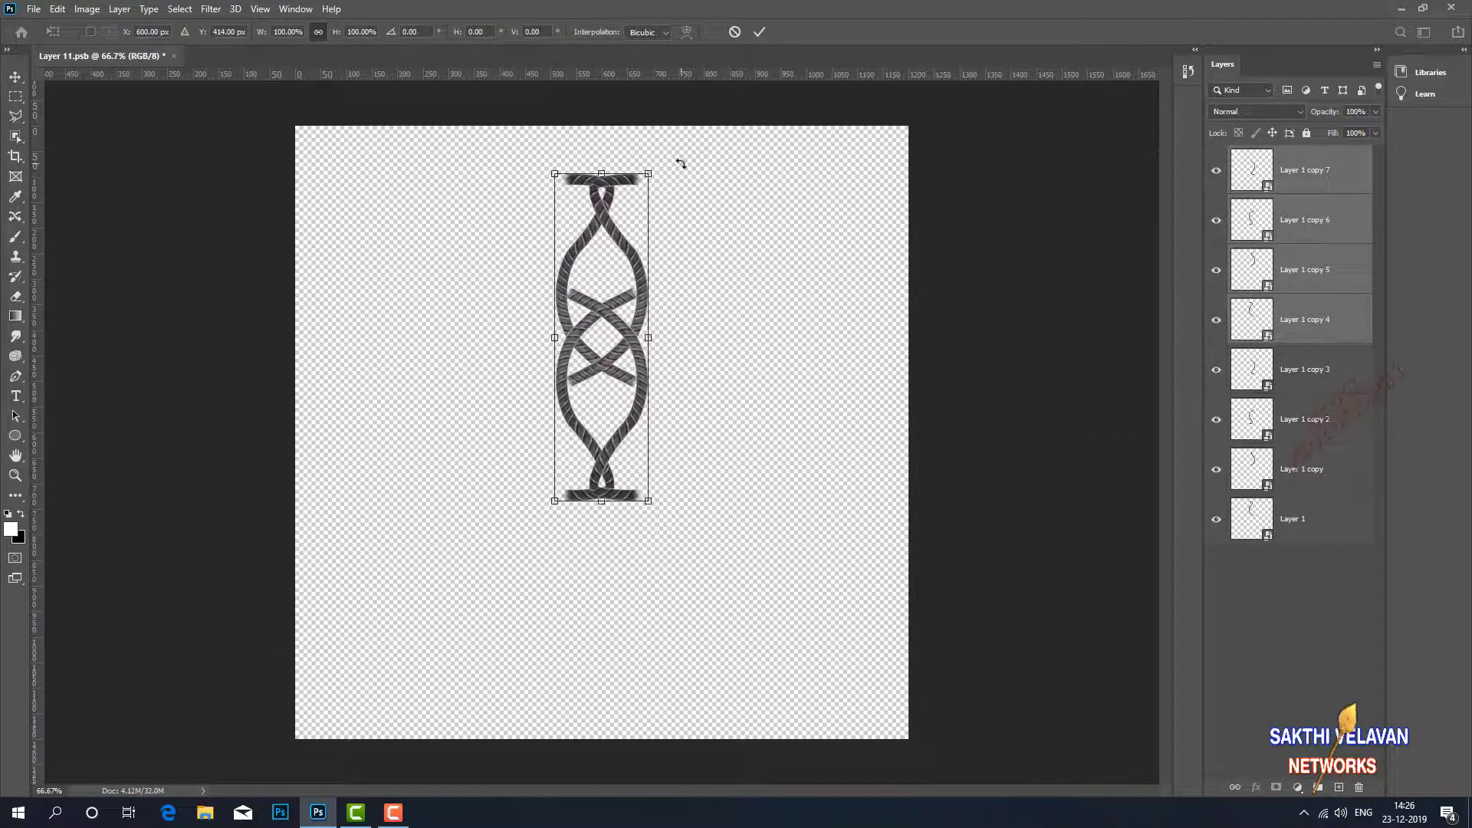
pyautogui.moveTo(680, 158); pyautogui.dragTo(805, 401)
pyautogui.click(760, 32)
pyautogui.click(774, 184)
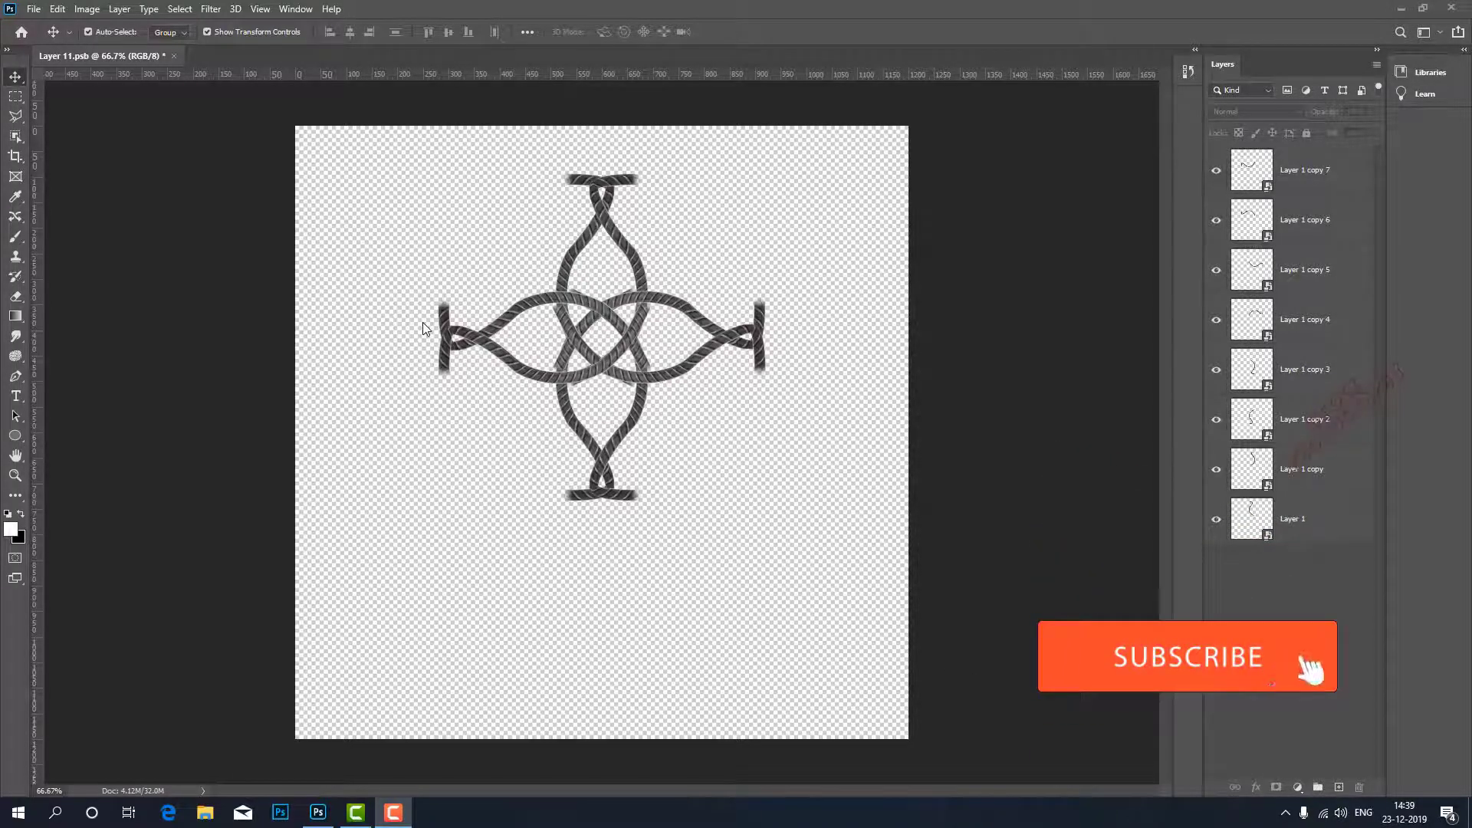
# Open the contents of the Layer 1 copy 7 smart object and re-edit its Puppet Warp, swinging the upper tip pin to the right.
pyautogui.click(1313, 176)
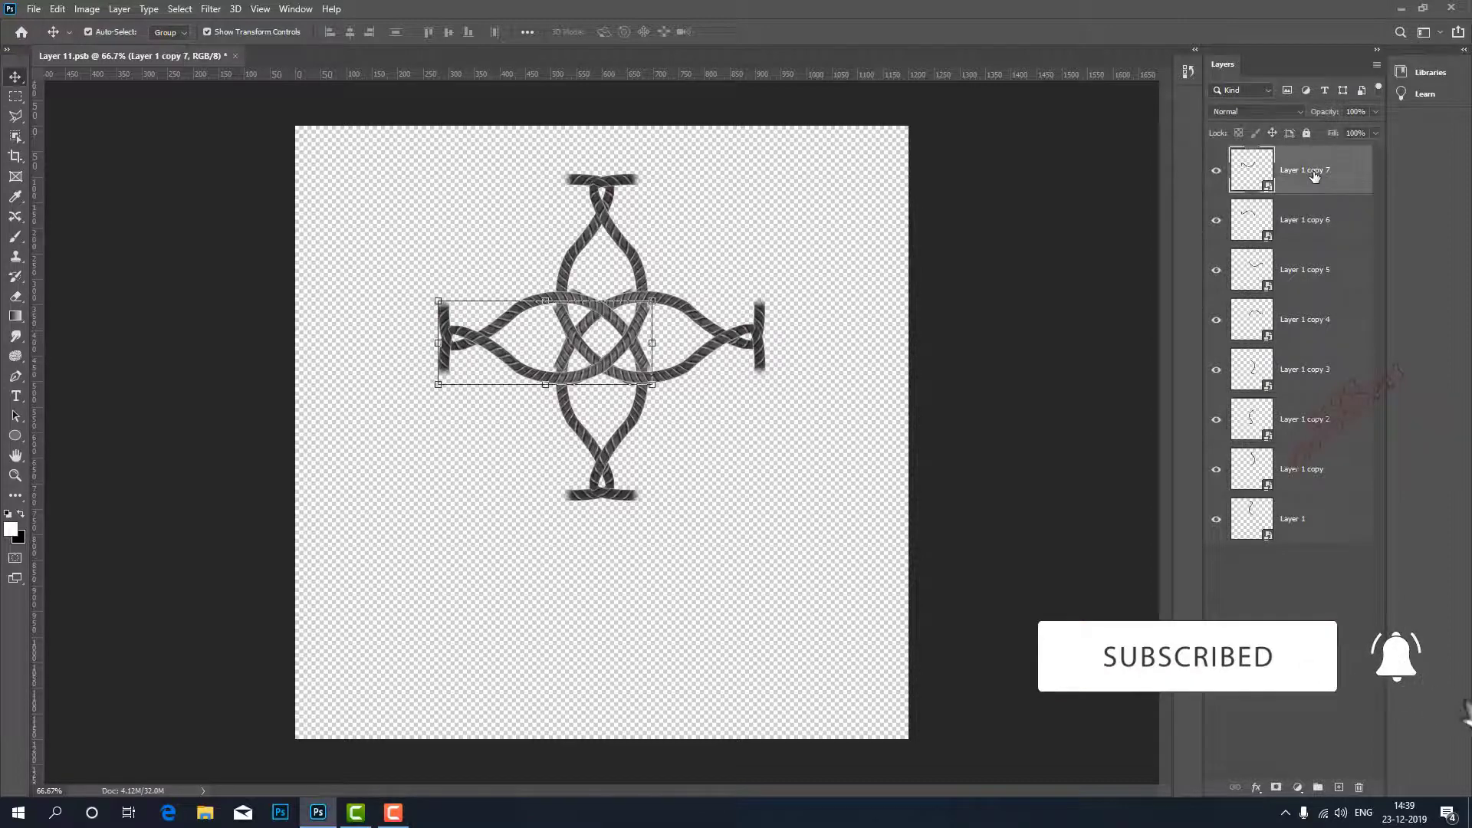
pyautogui.doubleClick(1270, 188)
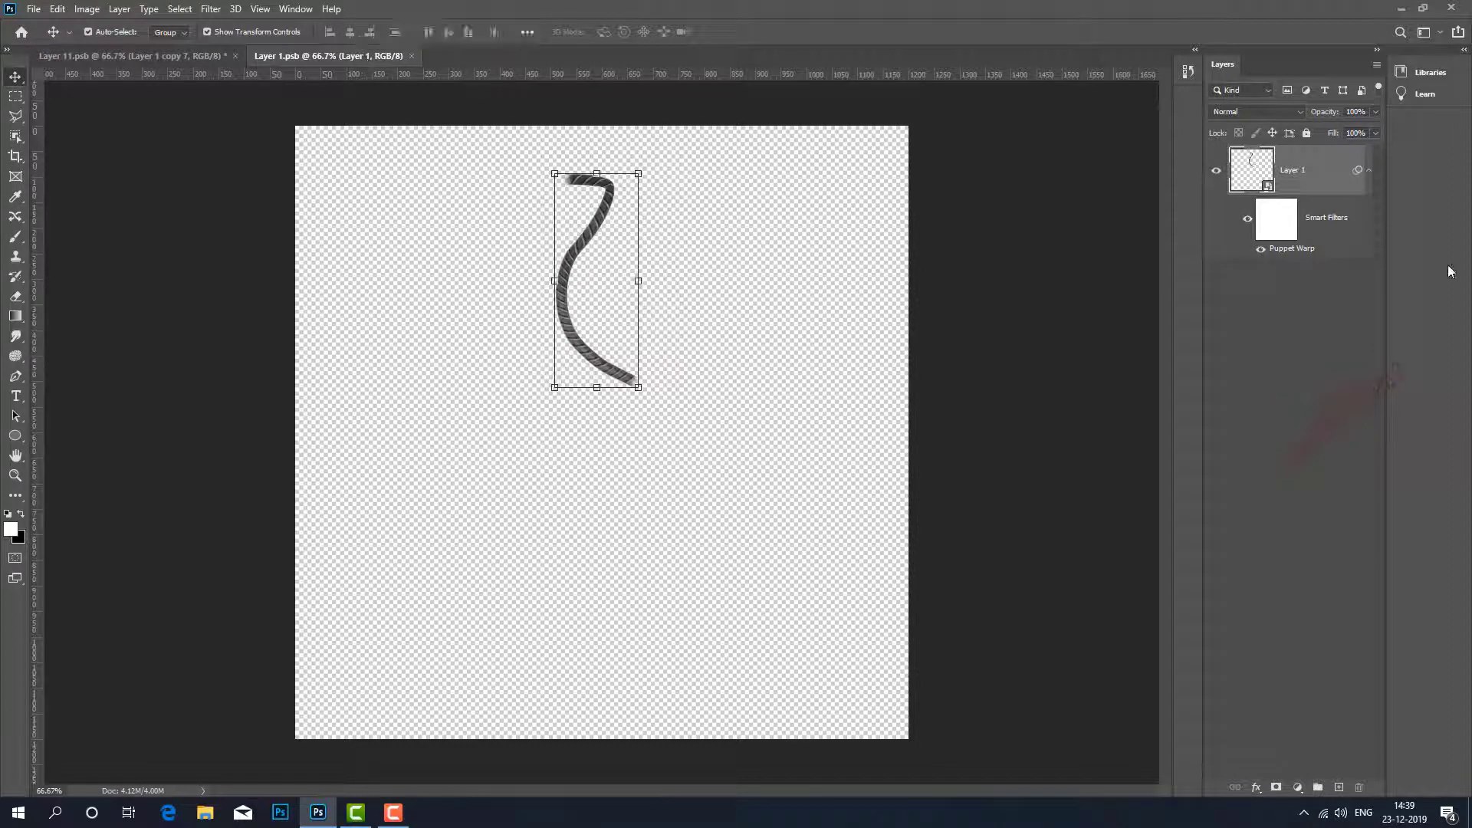
pyautogui.doubleClick(1293, 249)
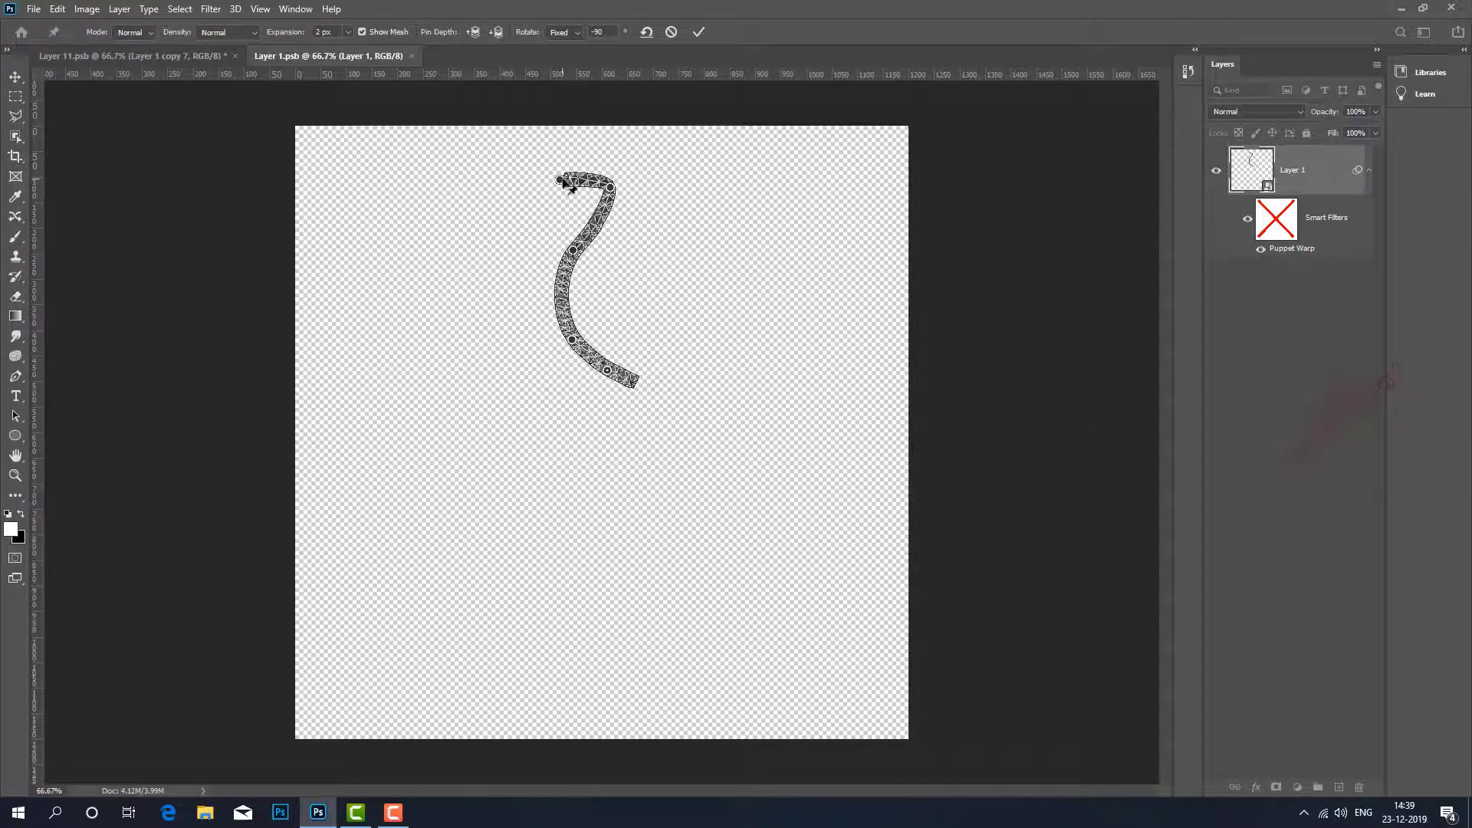
pyautogui.moveTo(563, 181); pyautogui.dragTo(664, 181)
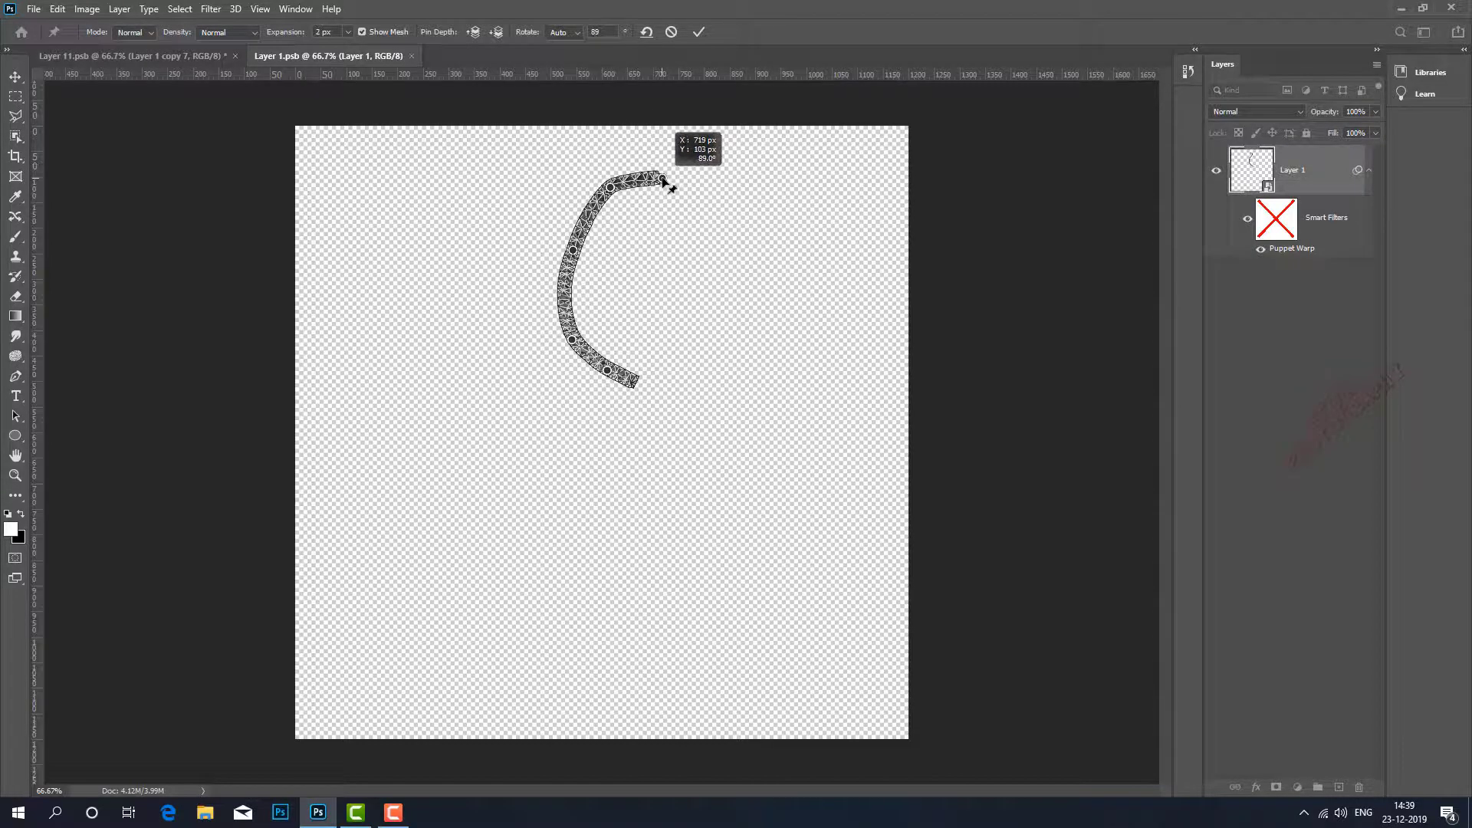
pyautogui.click(698, 31)
# Save the edited smart object contents and close their document.
pyautogui.click(33, 8)
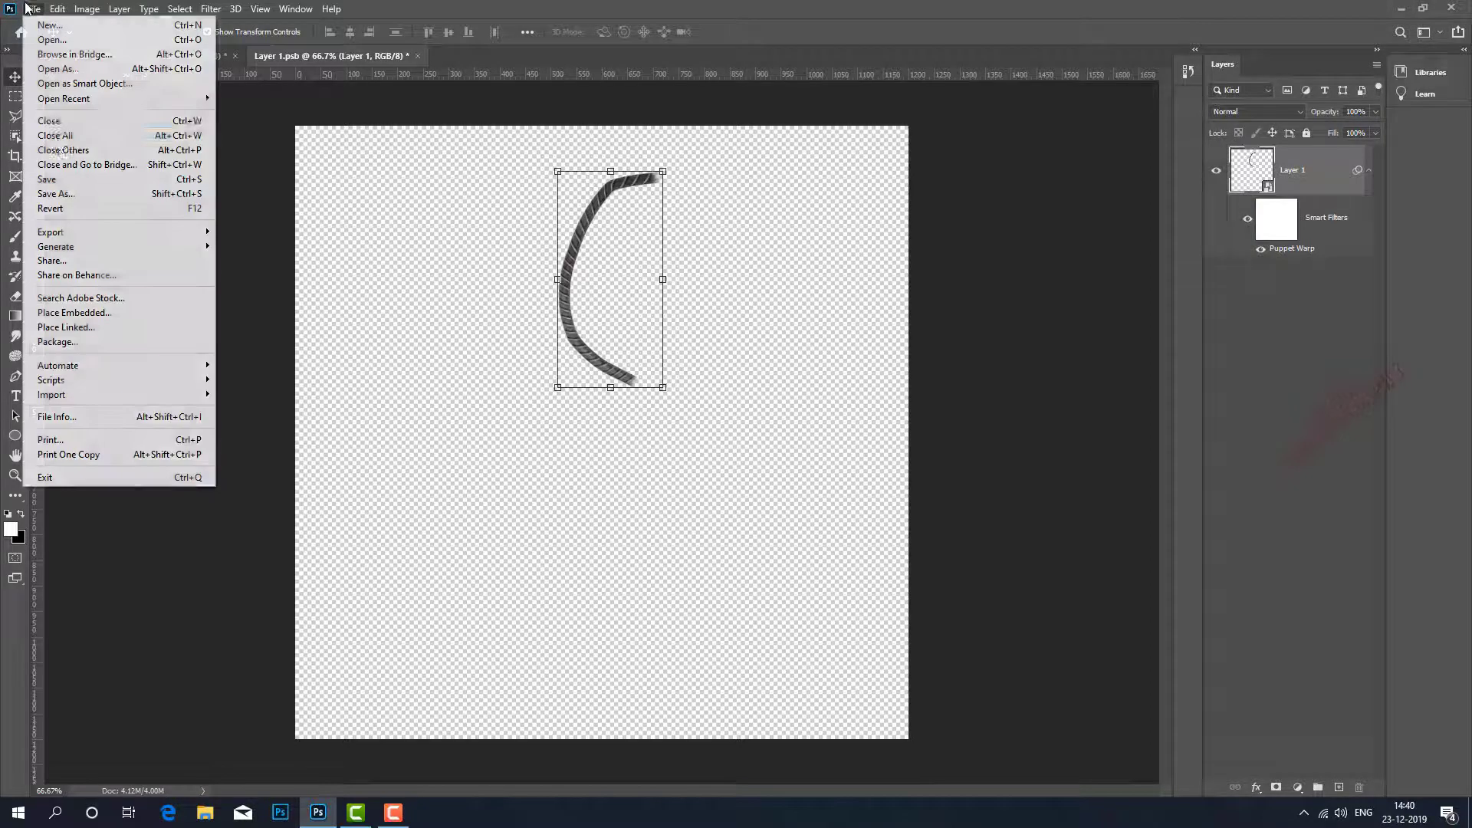
pyautogui.click(63, 181)
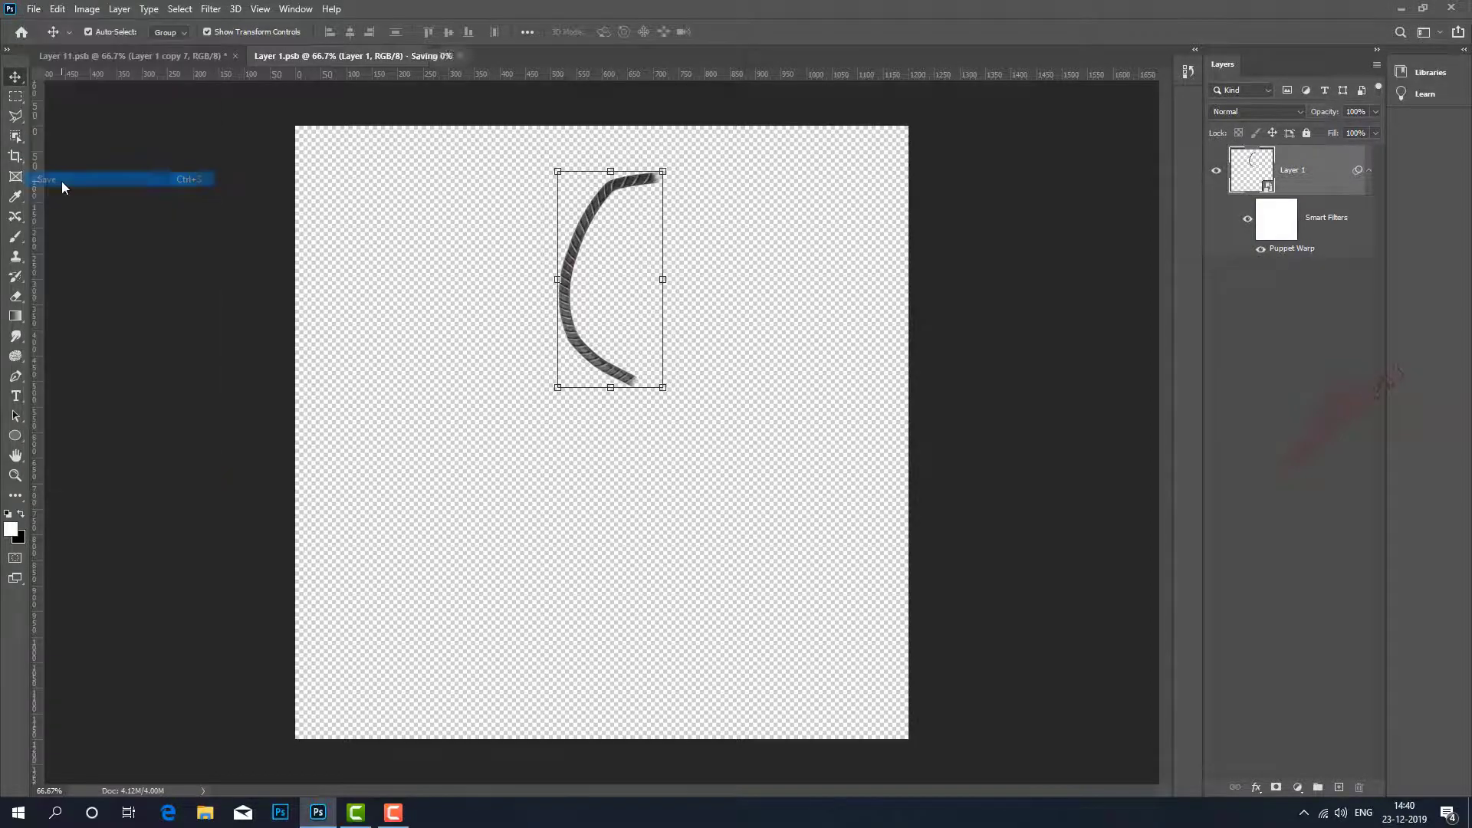
pyautogui.click(33, 9)
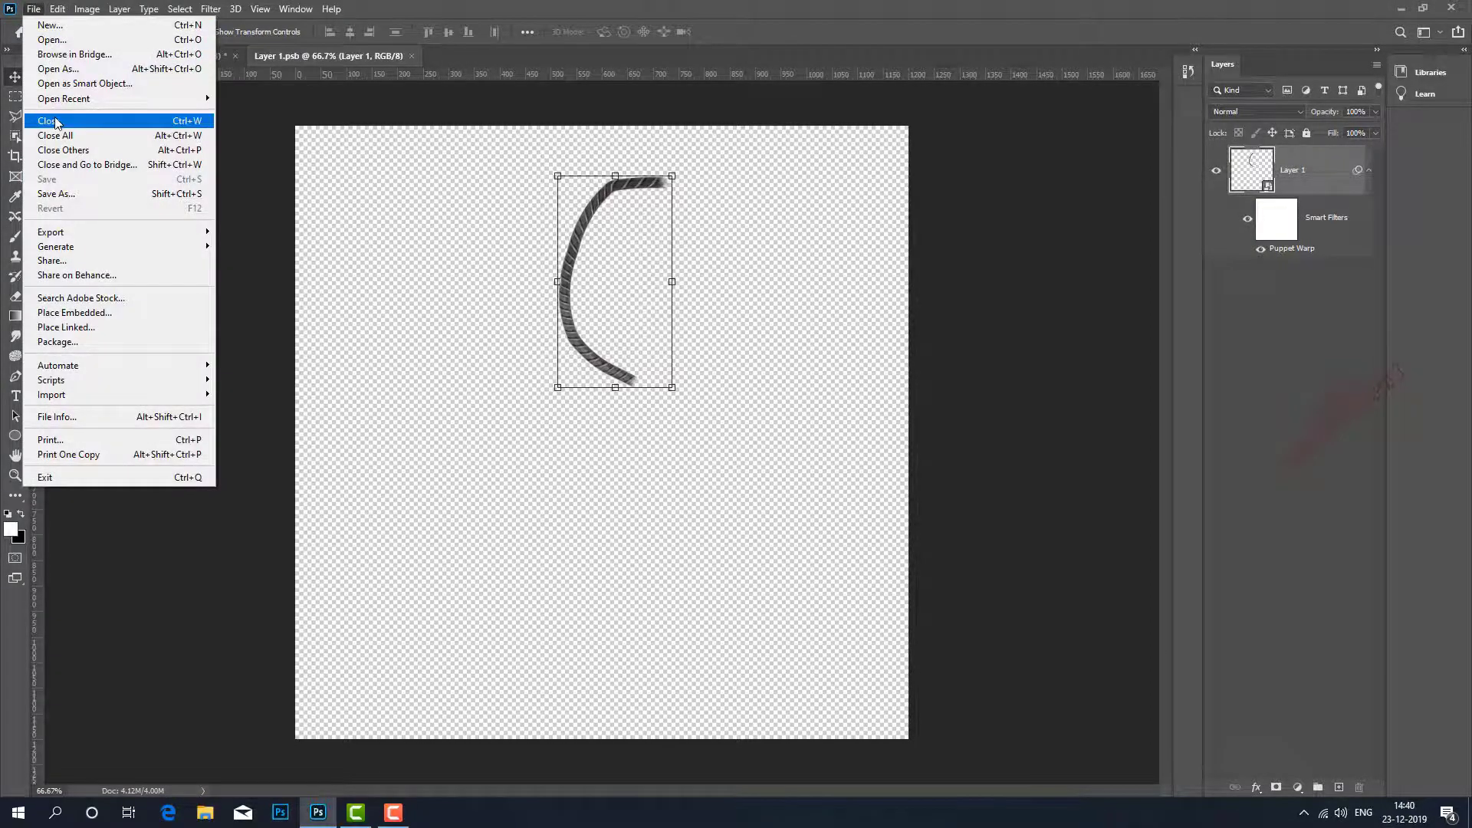